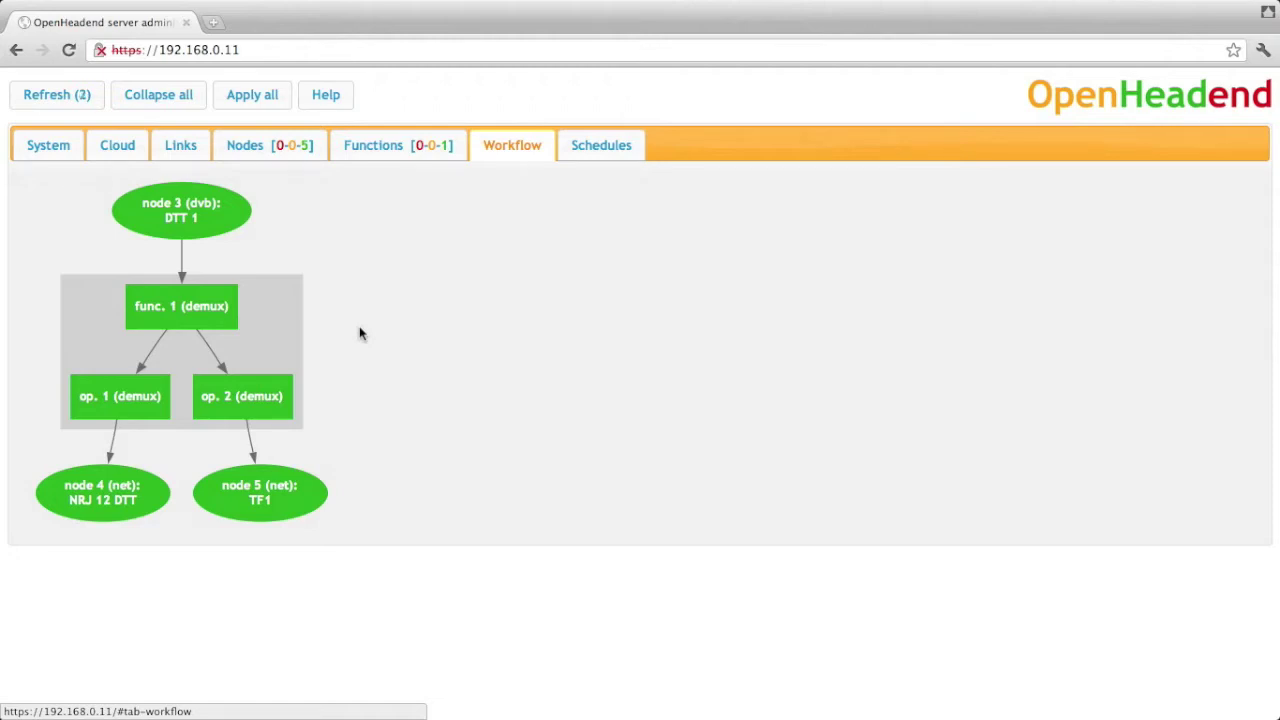
Examine the settings of the existing Service interruption and OpenHeadend animation file nodes
{"action": "left_click", "coordinate": [291, 148]}
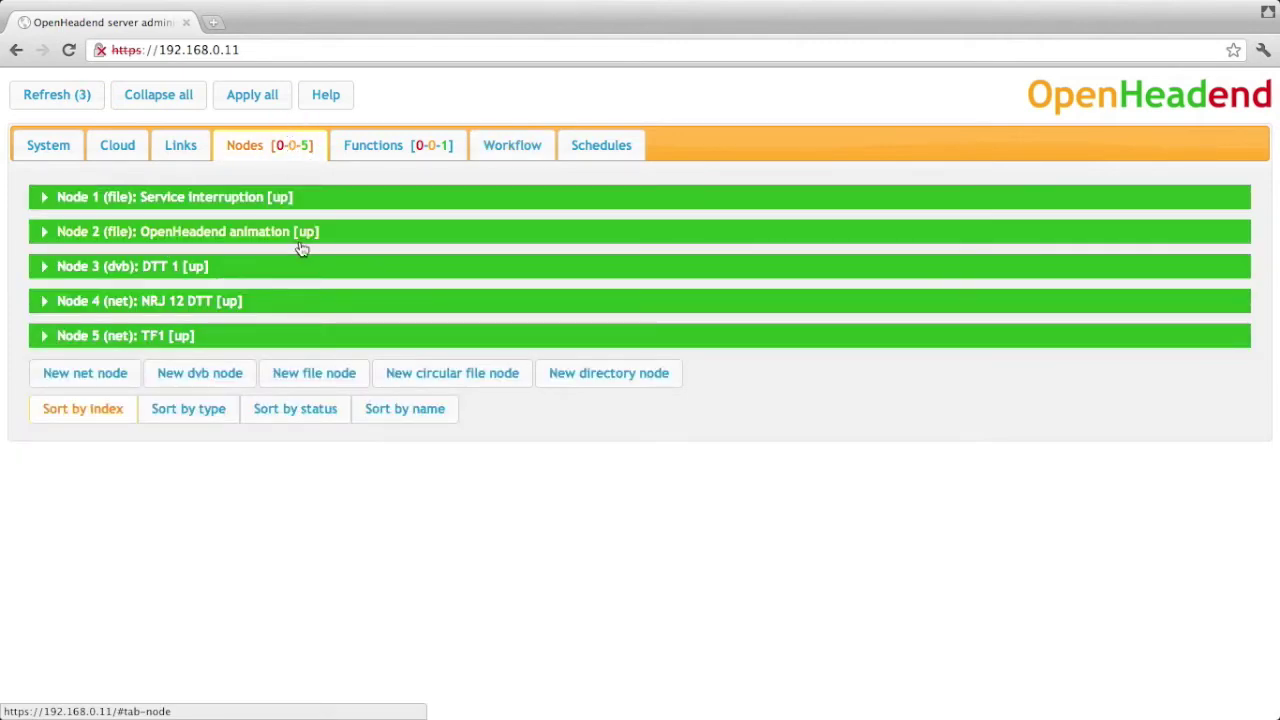
{"action": "left_click", "coordinate": [300, 200]}
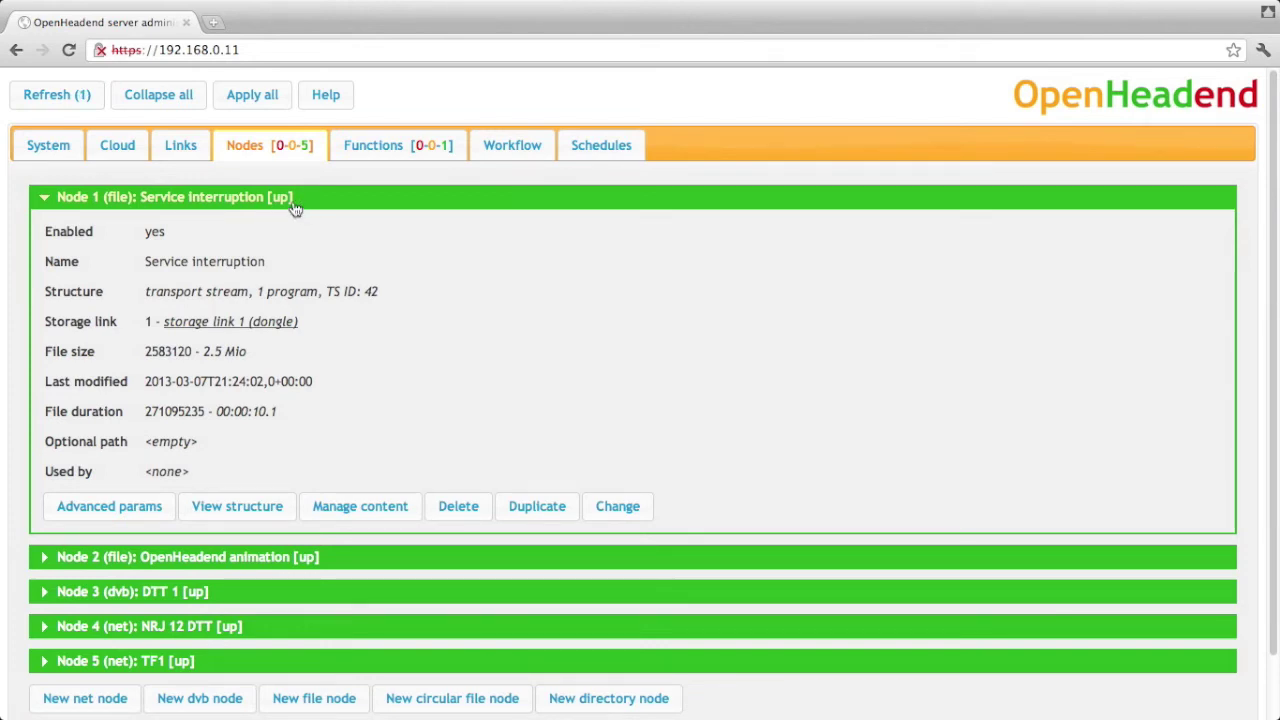
{"action": "left_click", "coordinate": [295, 205]}
{"action": "left_click", "coordinate": [291, 244]}
{"action": "left_click", "coordinate": [290, 243]}
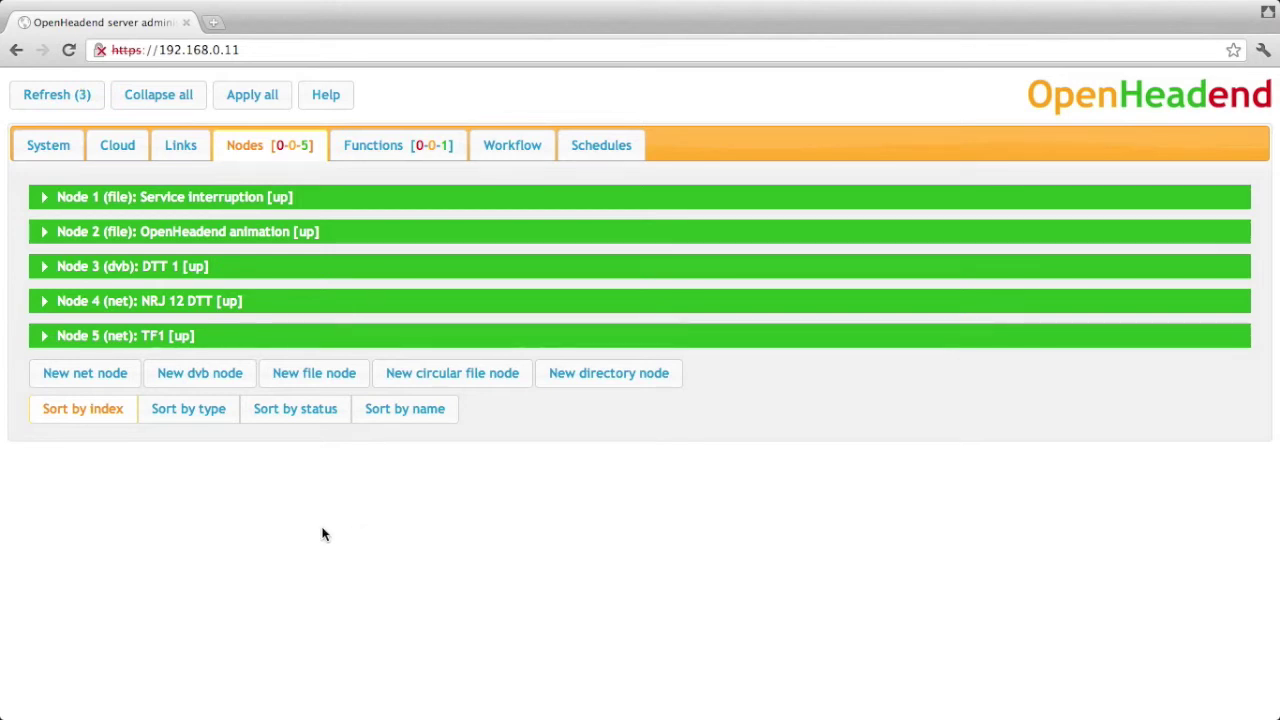
Create a file node named "Fallback file" on storage link 1 (dongle) and apply its configuration
{"action": "left_click", "coordinate": [312, 384]}
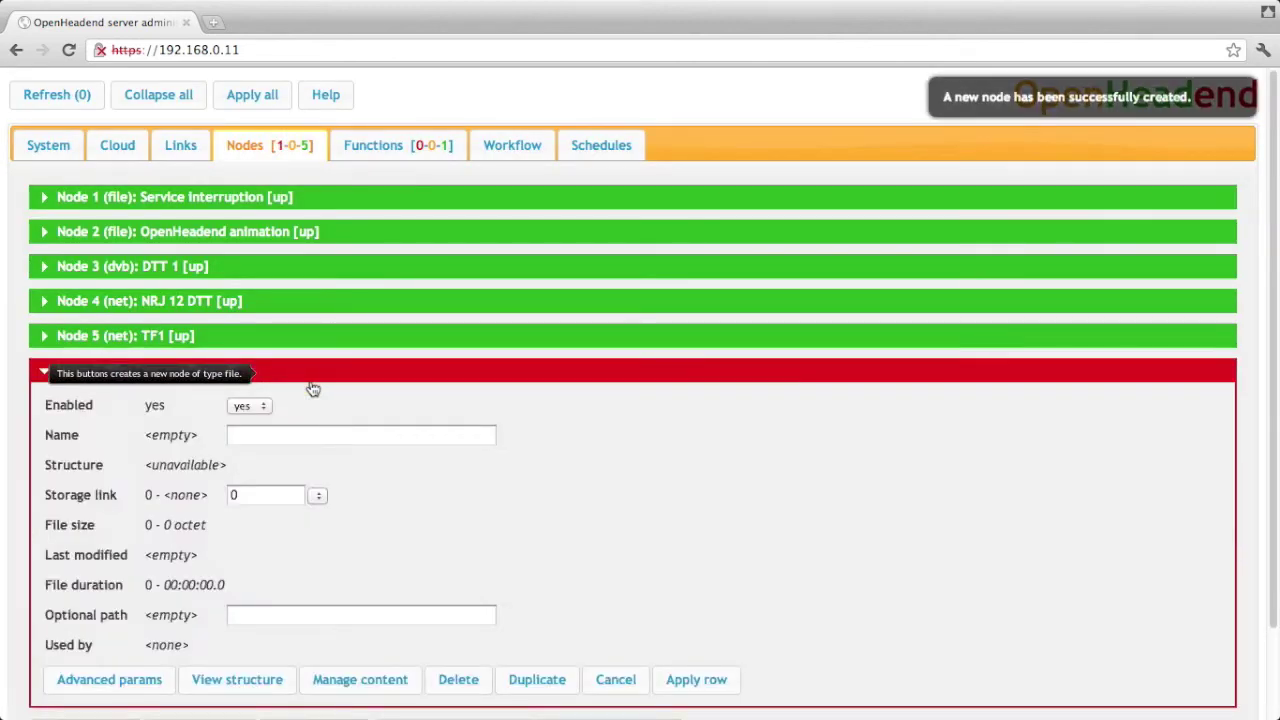
{"action": "left_click", "coordinate": [360, 432]}
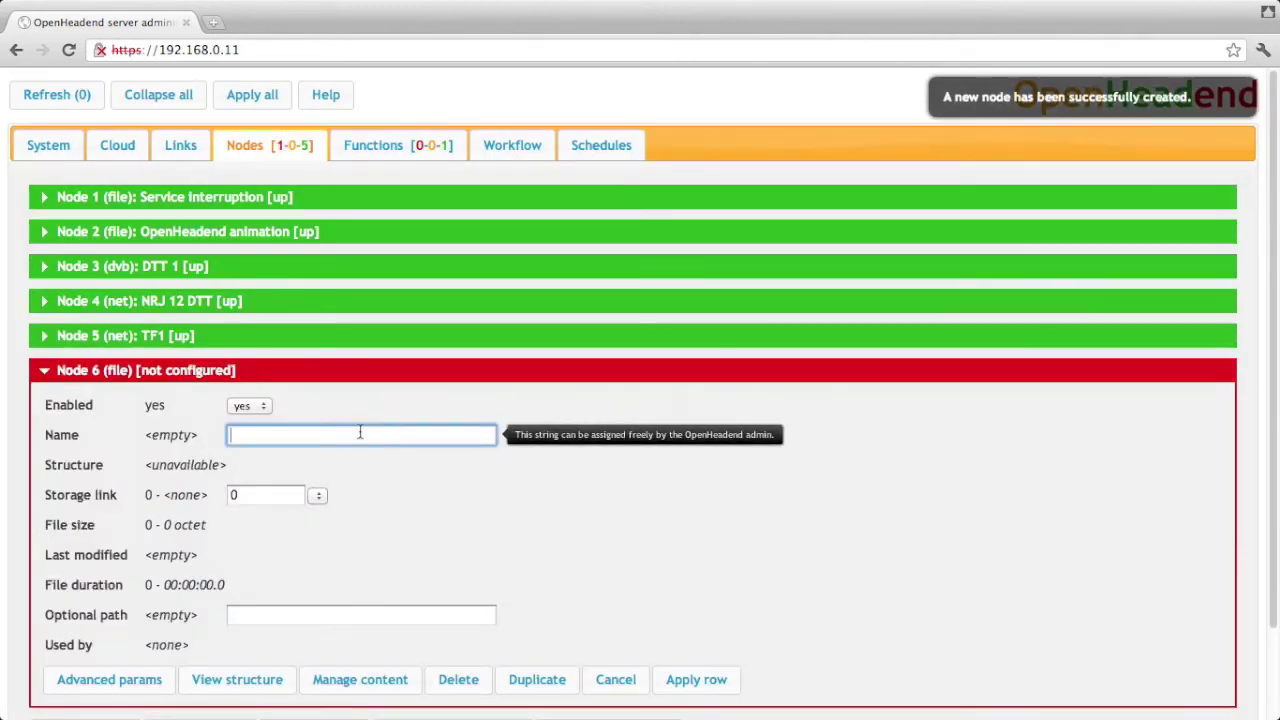
{"action": "type", "text": "Fallback file"}
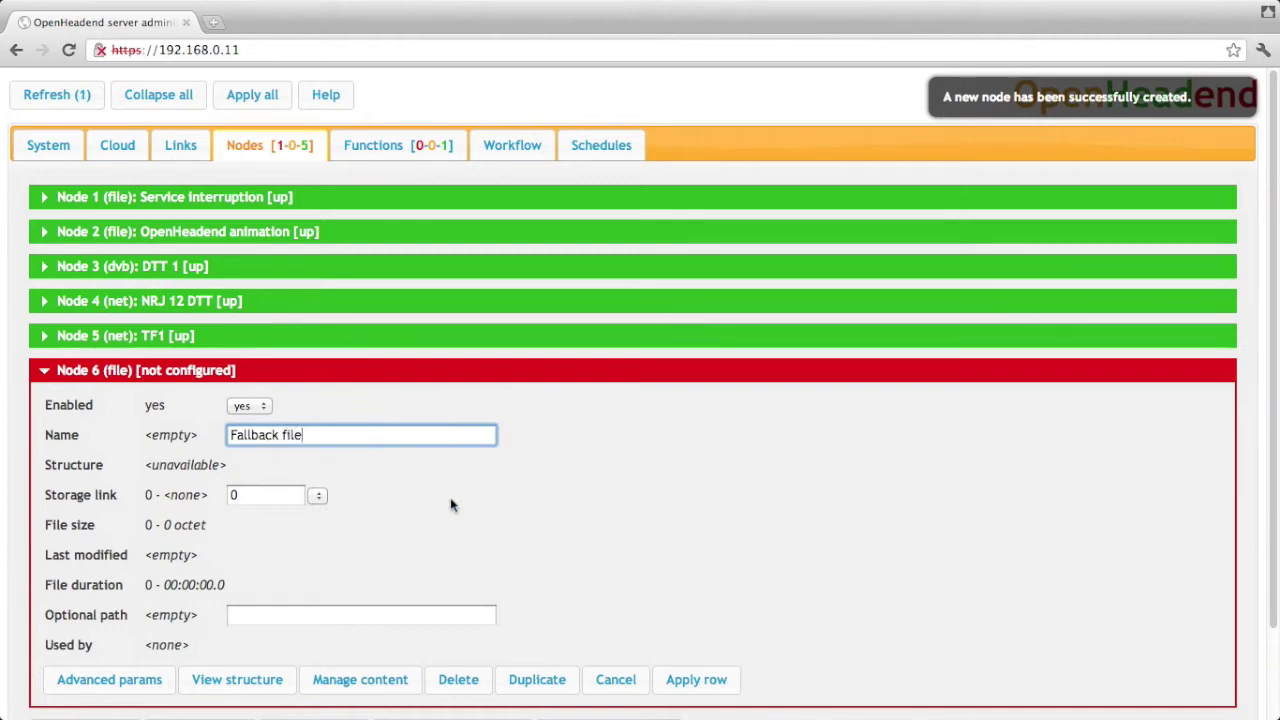
{"action": "scroll", "coordinate": [450, 505], "scroll_direction": "down", "scroll_amount": 1}
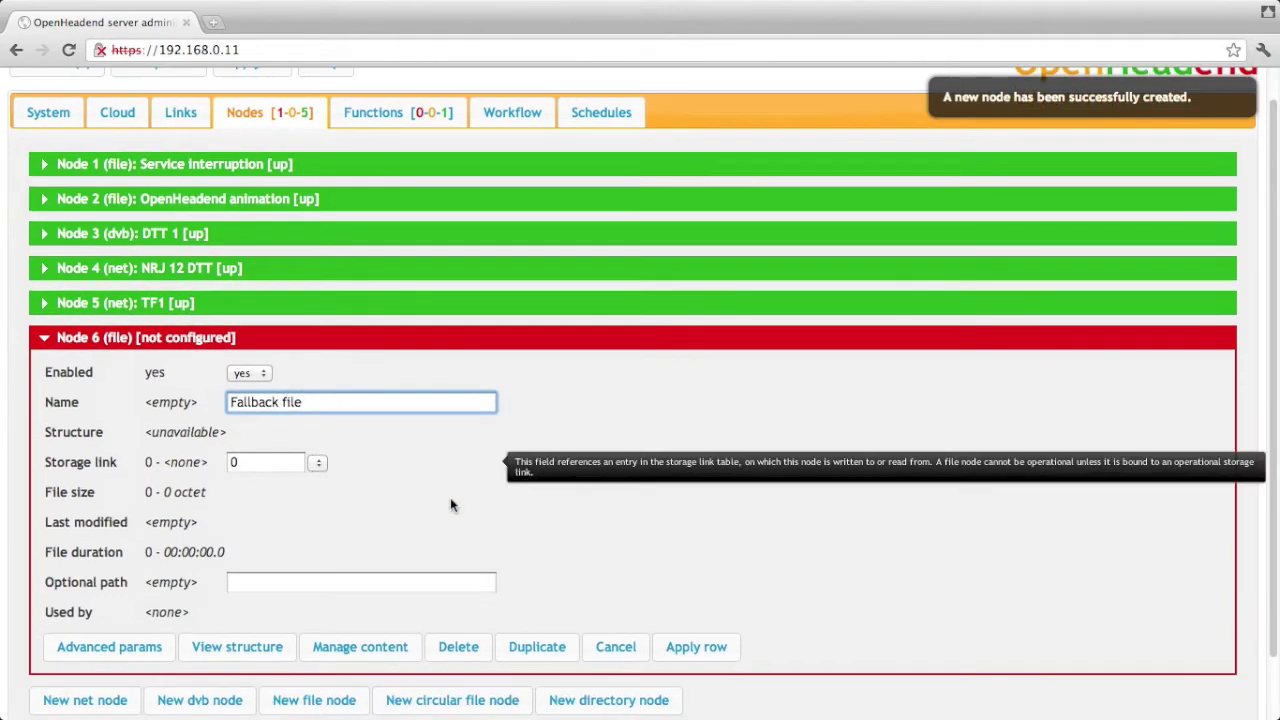
{"action": "left_click", "coordinate": [318, 464]}
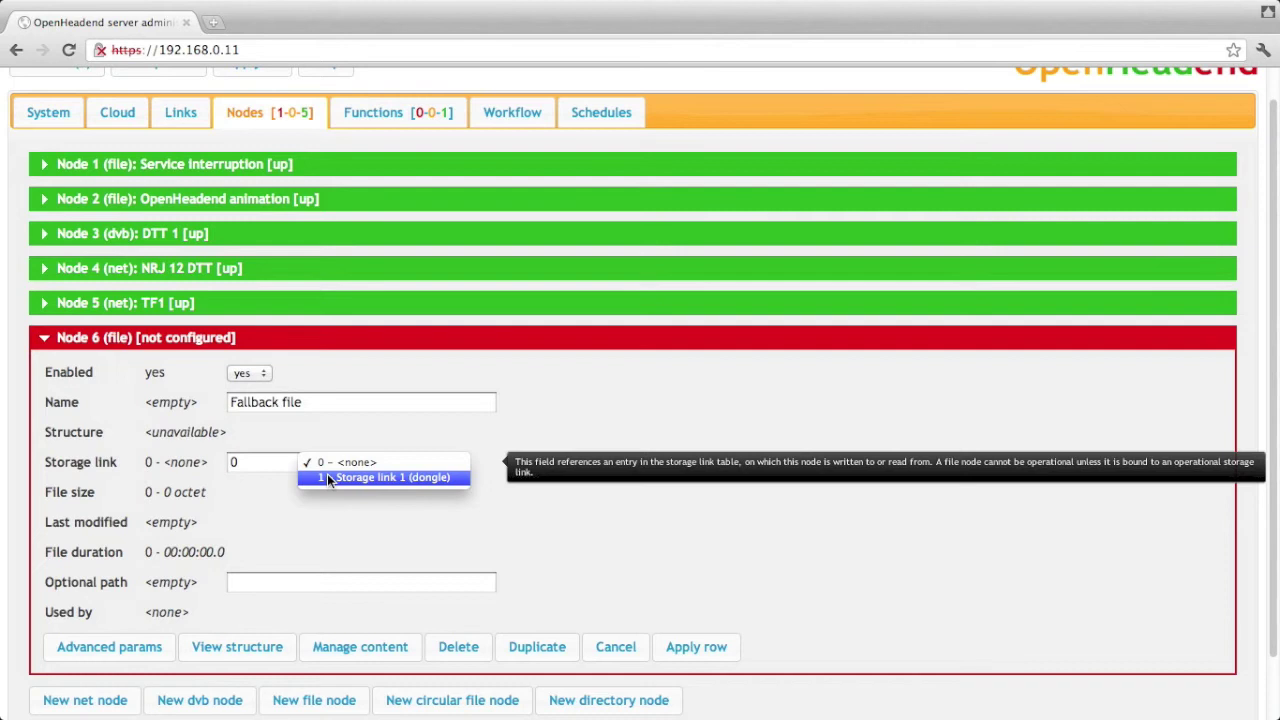
{"action": "left_click", "coordinate": [327, 475]}
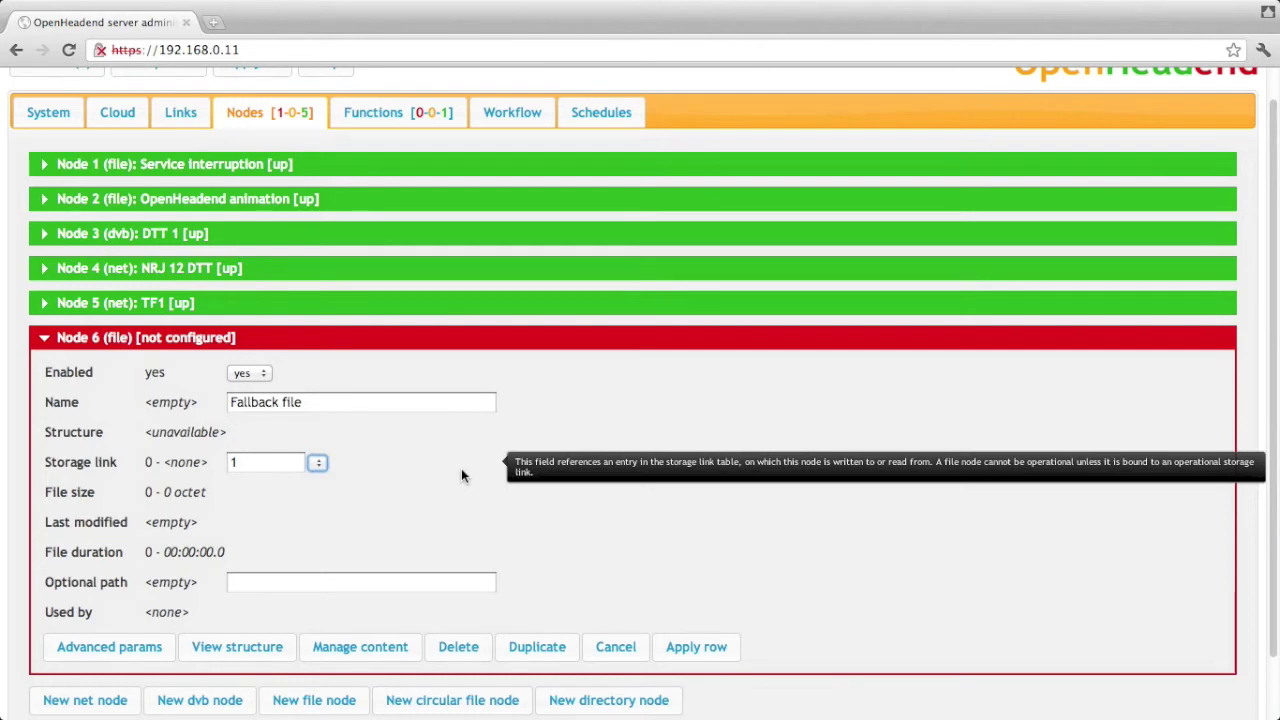
{"action": "left_click", "coordinate": [684, 648]}
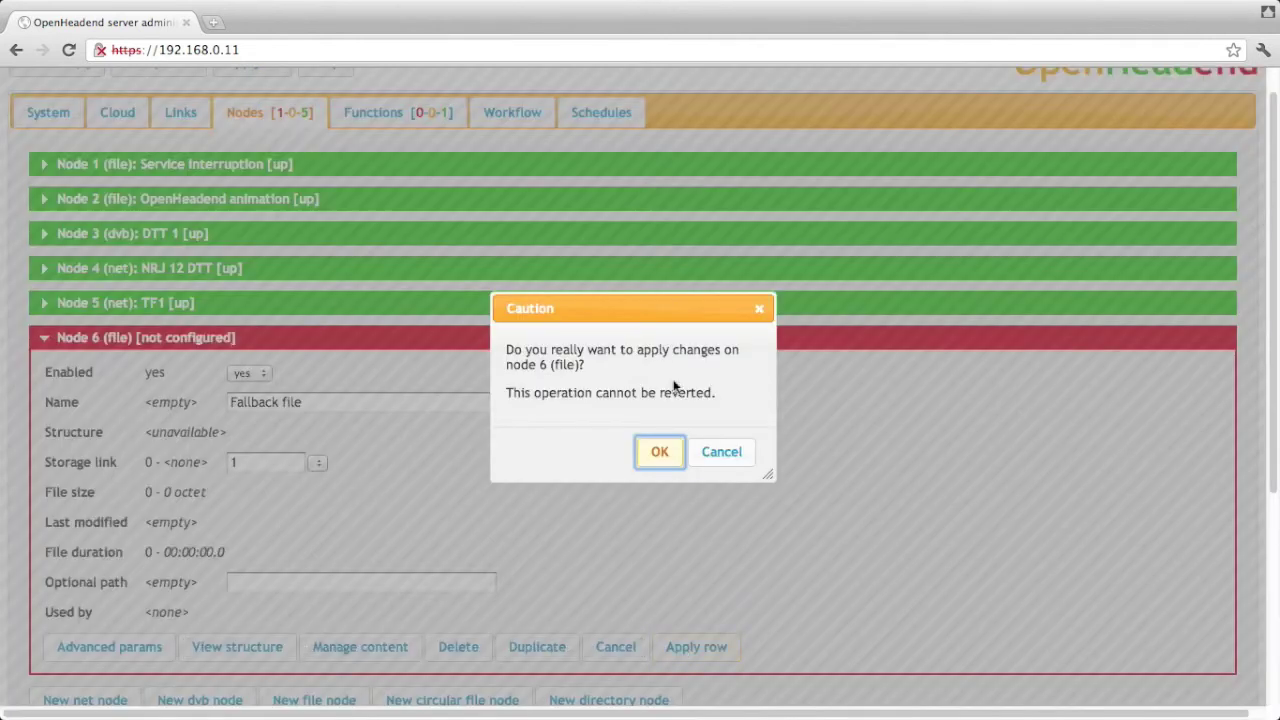
{"action": "left_click", "coordinate": [659, 455]}
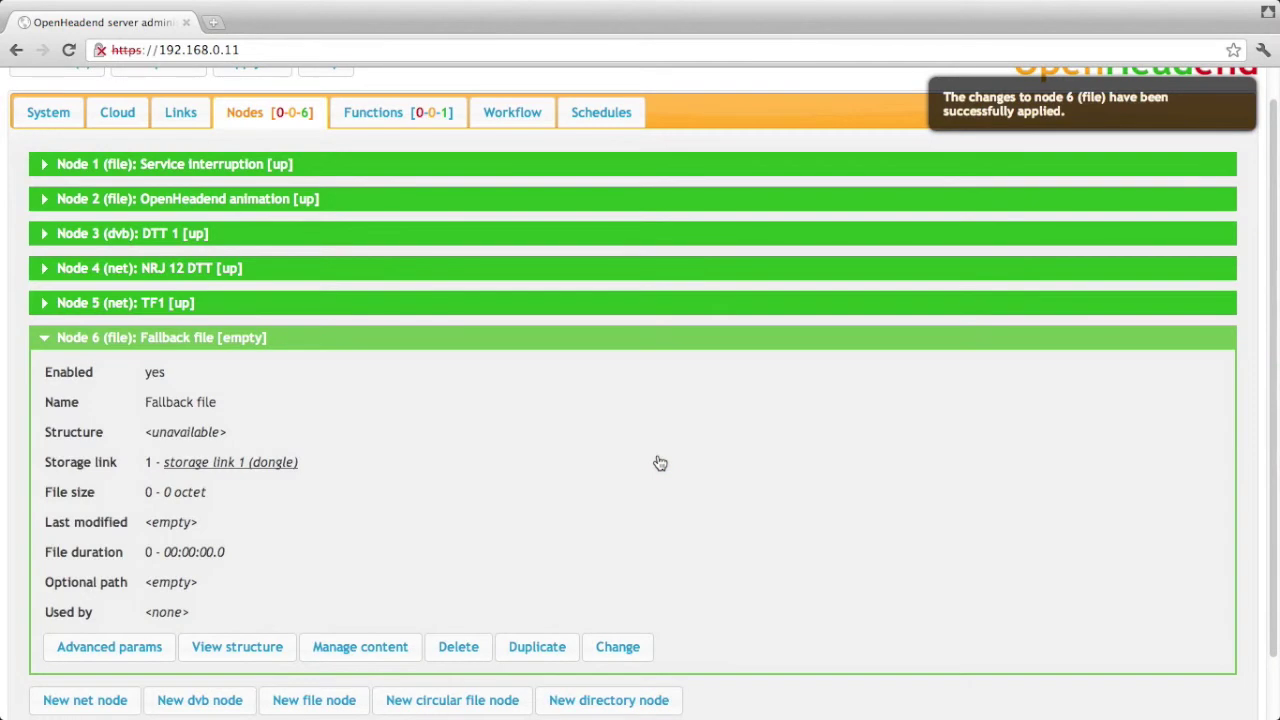
Upload "Animation Openheadend_panneaudexcuse-SD_720x576_2Mbps.ts" to the Fallback file node and apply it as the node's content
{"action": "left_click", "coordinate": [357, 650]}
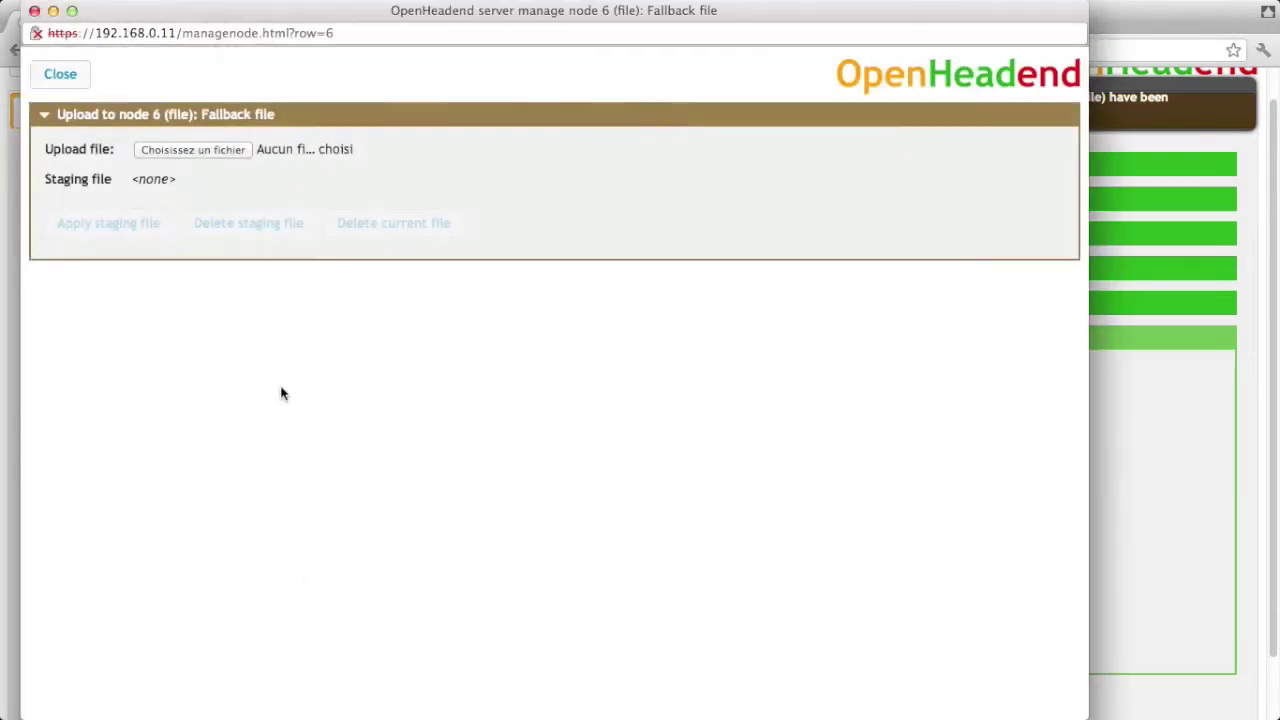
{"action": "left_click", "coordinate": [203, 152]}
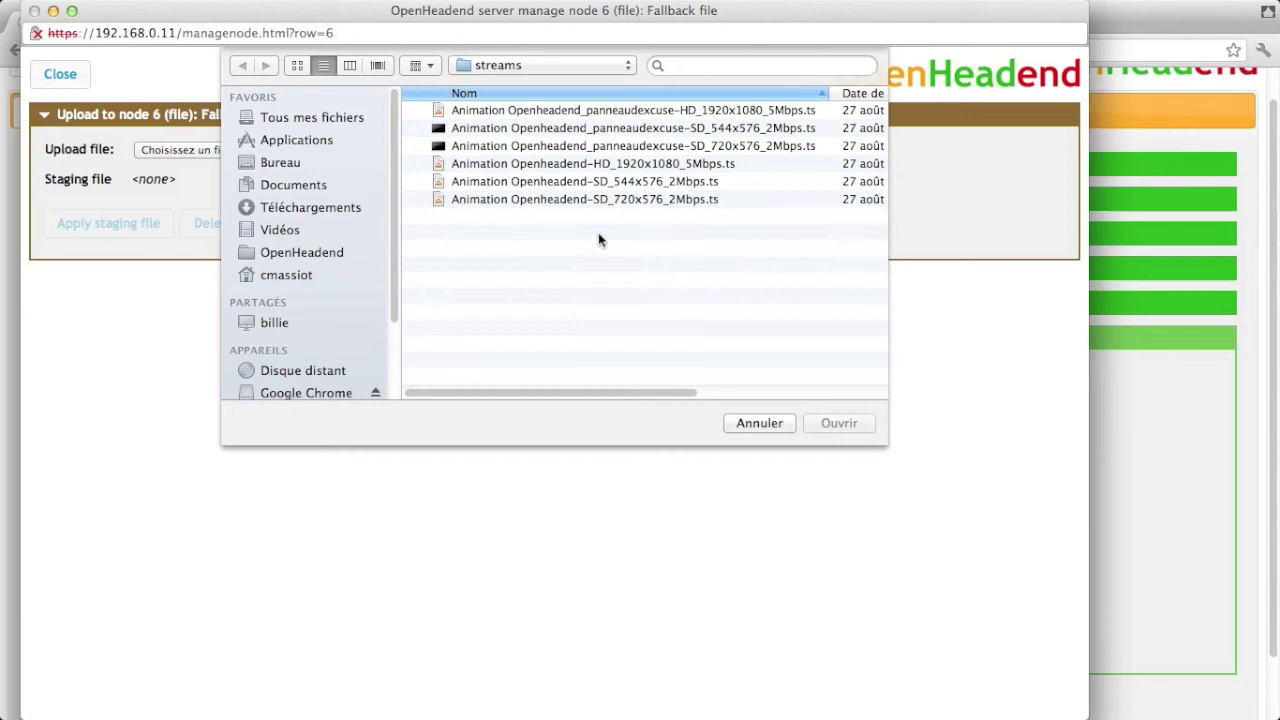
{"action": "double_click", "coordinate": [633, 148]}
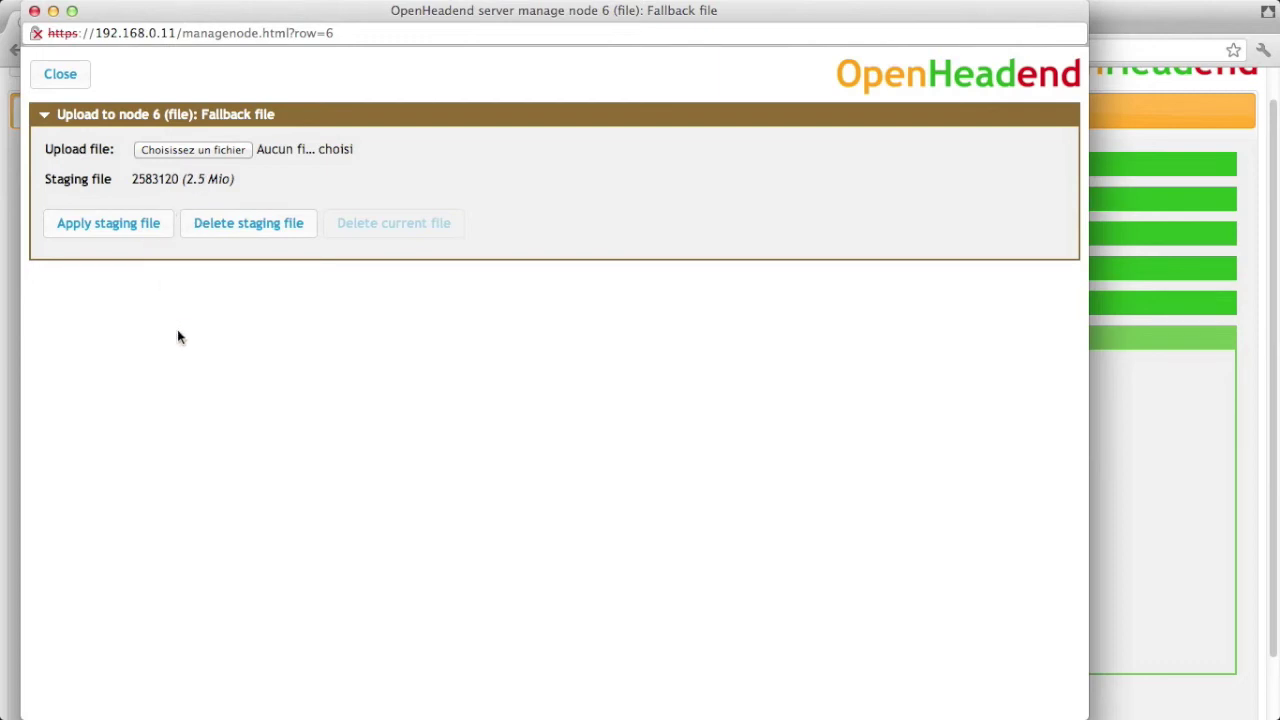
{"action": "left_click", "coordinate": [120, 228]}
{"action": "left_click", "coordinate": [576, 452]}
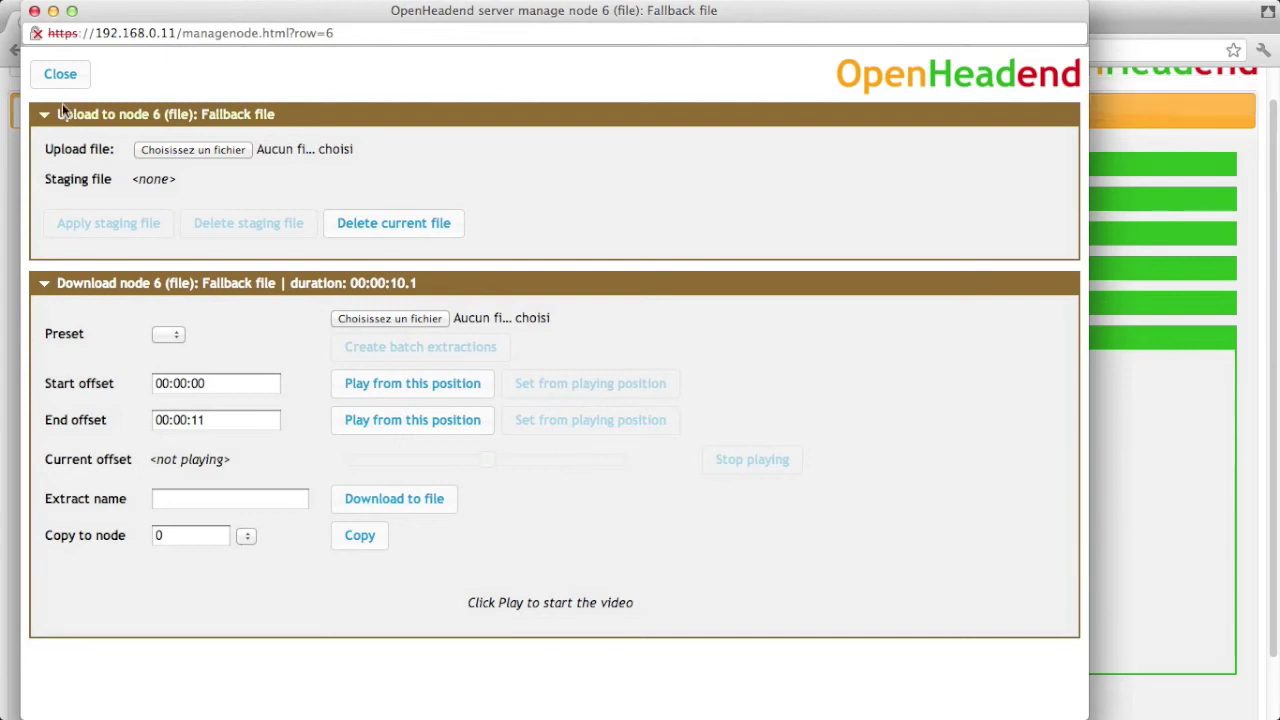
{"action": "left_click", "coordinate": [55, 75]}
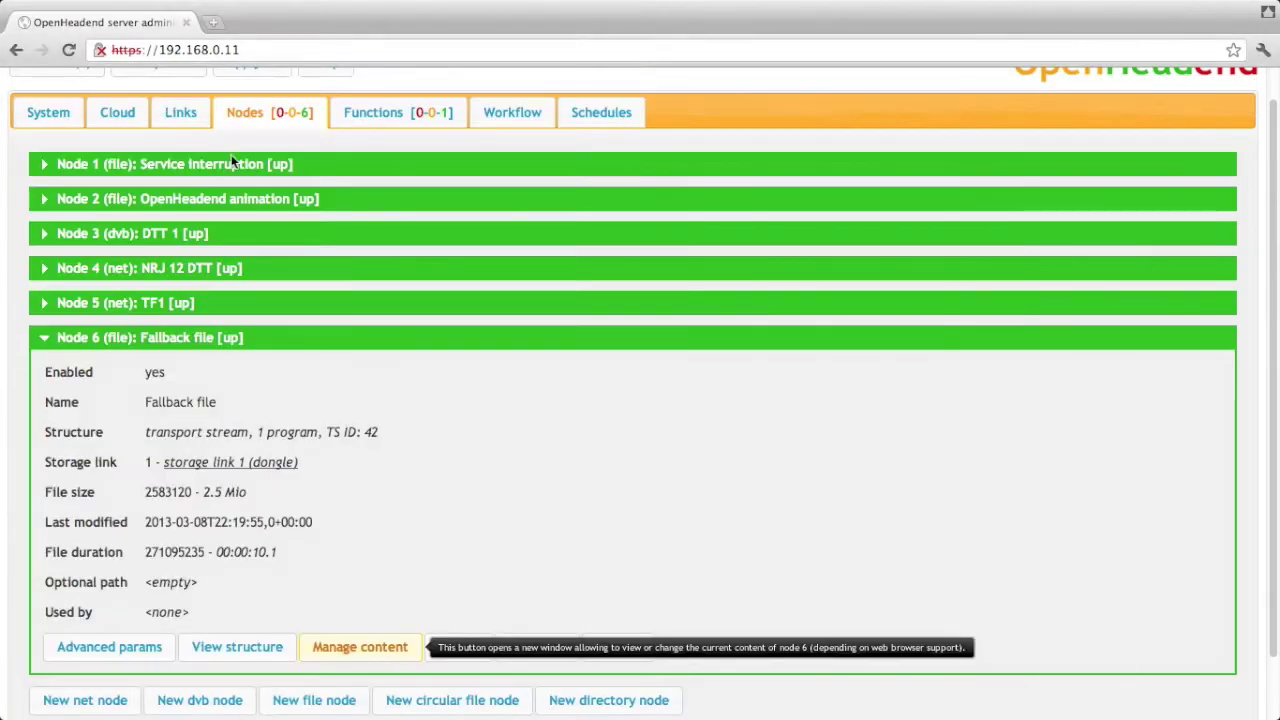
{"action": "left_click", "coordinate": [353, 347]}
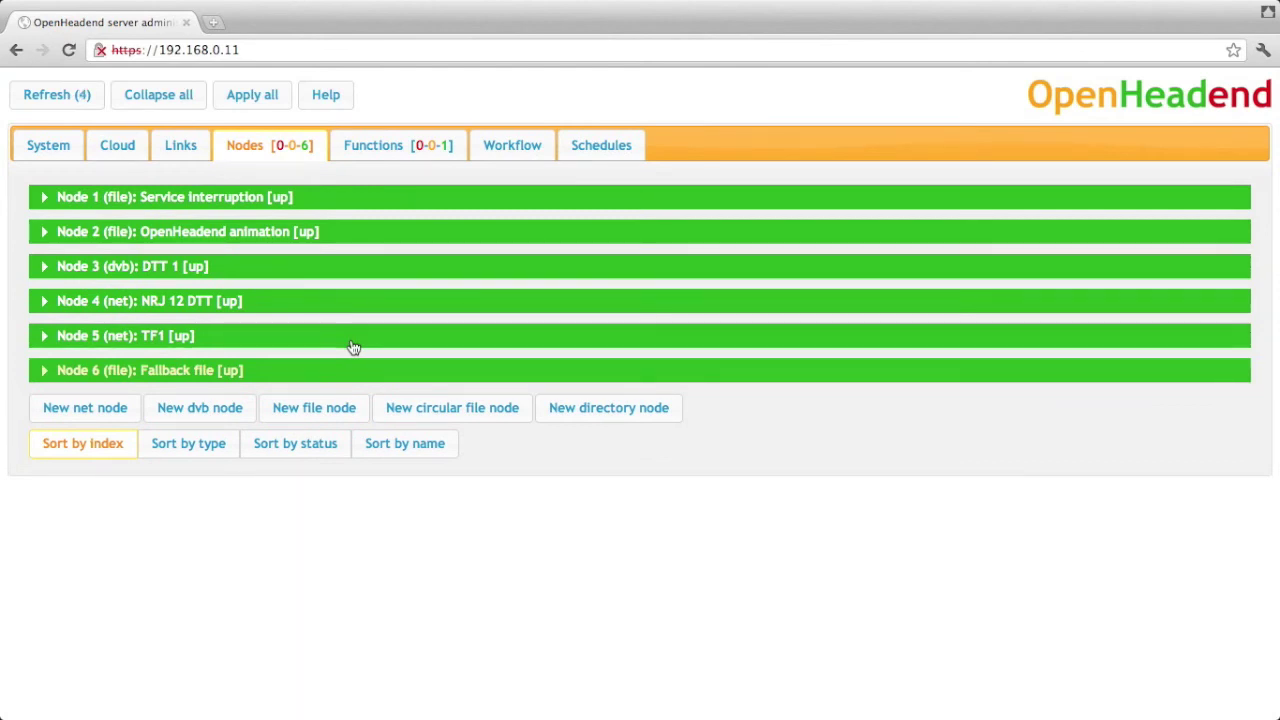
Create a net node named "Fallback" on network link 1 (loopback): lo and apply its configuration
{"action": "left_click", "coordinate": [52, 418]}
{"action": "left_click", "coordinate": [337, 348]}
{"action": "type", "text": "Fallback"}
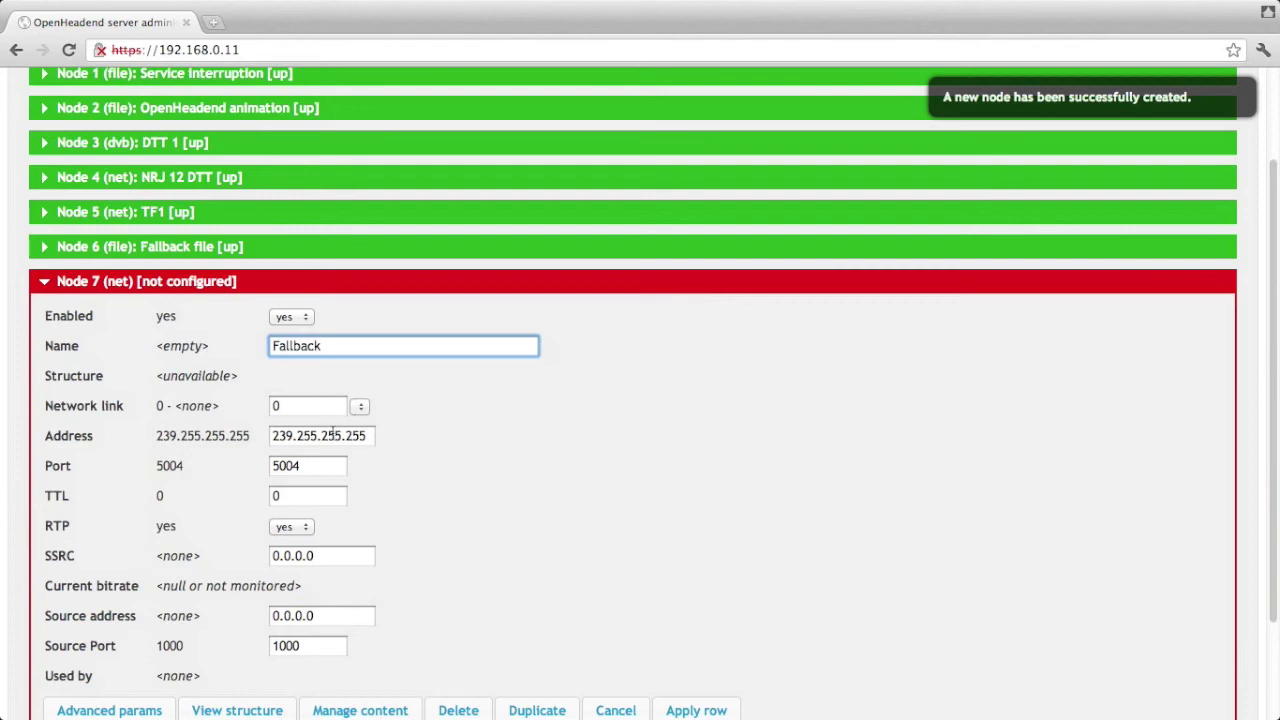
{"action": "left_click", "coordinate": [363, 406]}
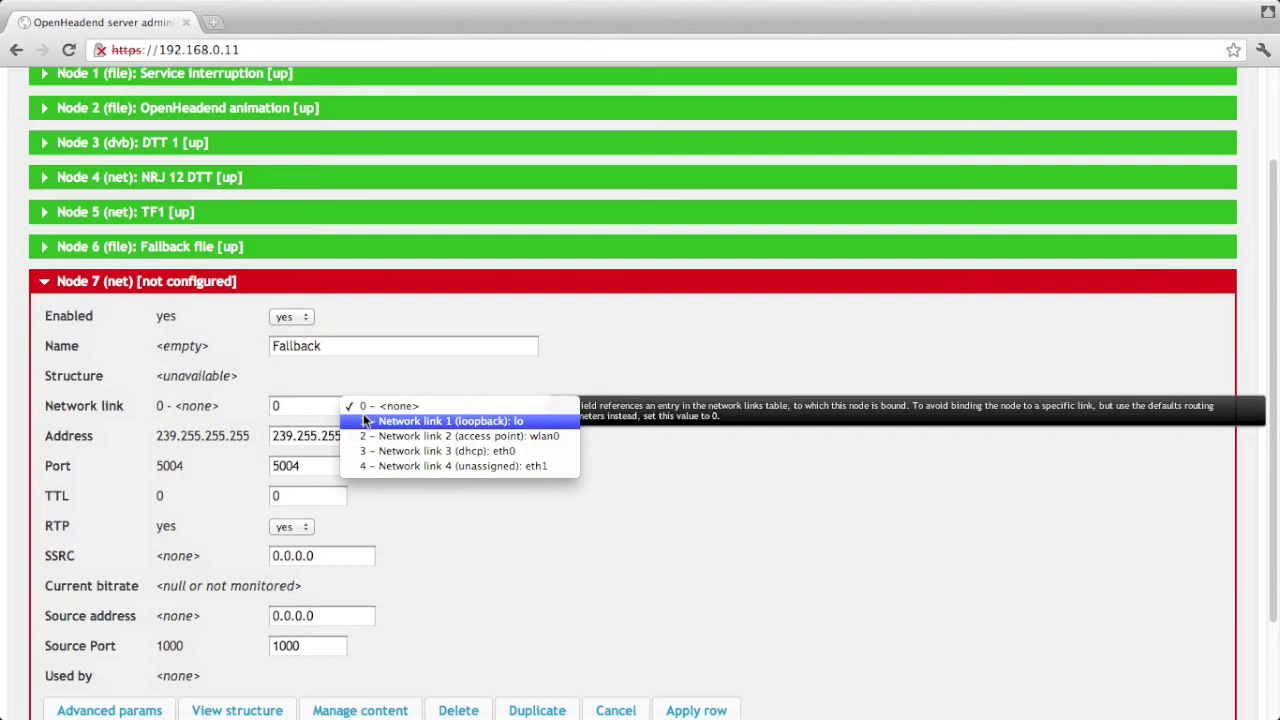
{"action": "left_click", "coordinate": [365, 421]}
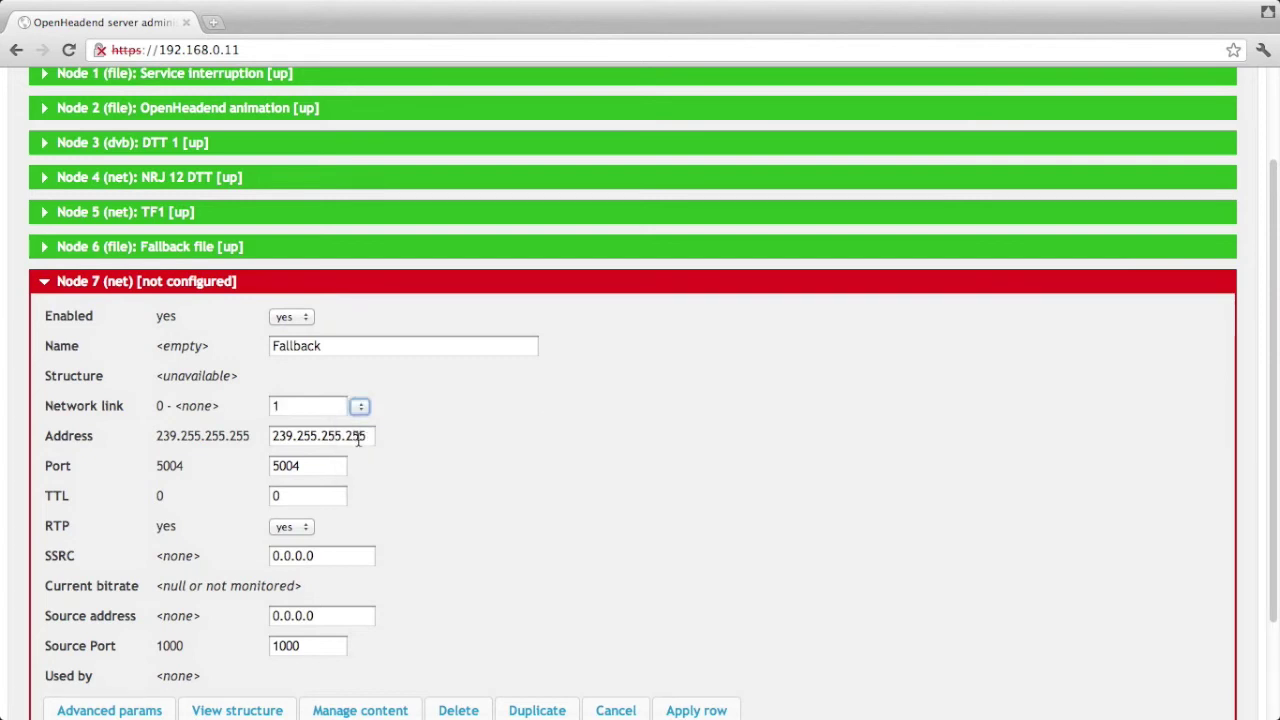
{"action": "left_click", "coordinate": [360, 437]}
{"action": "scroll", "coordinate": [489, 462], "scroll_direction": "down", "scroll_amount": 1}
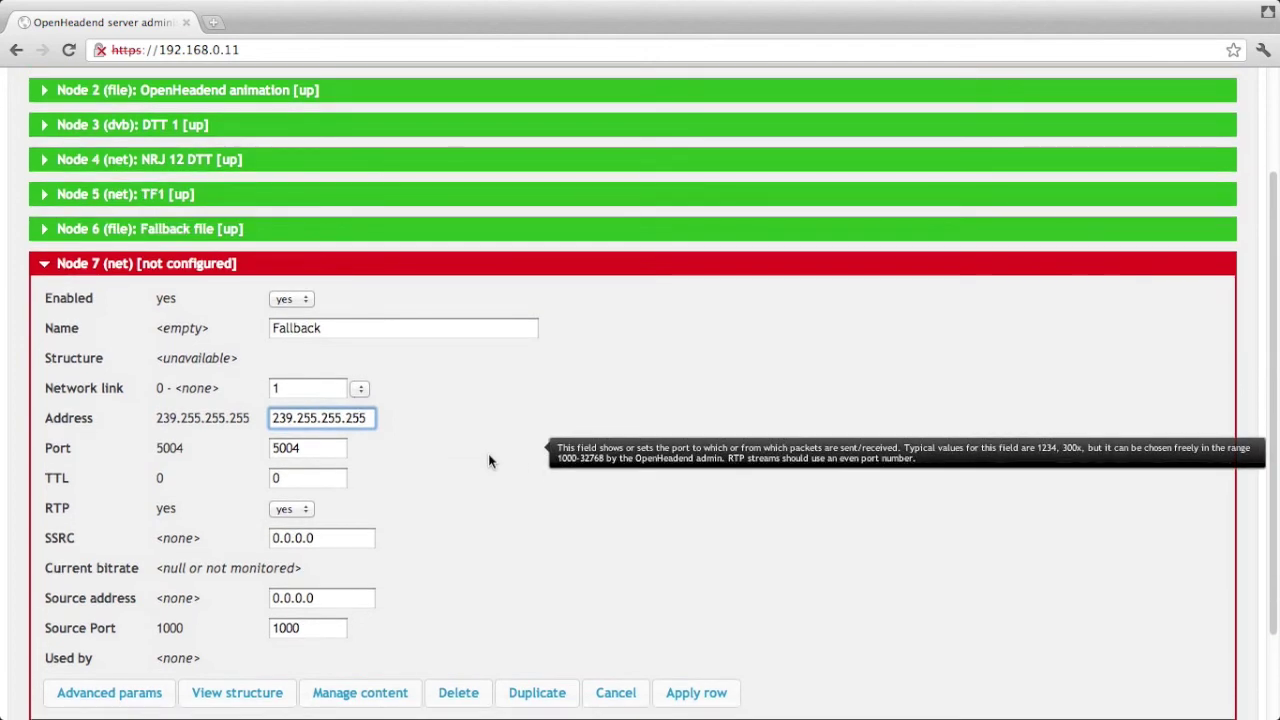
{"action": "left_click", "coordinate": [725, 688]}
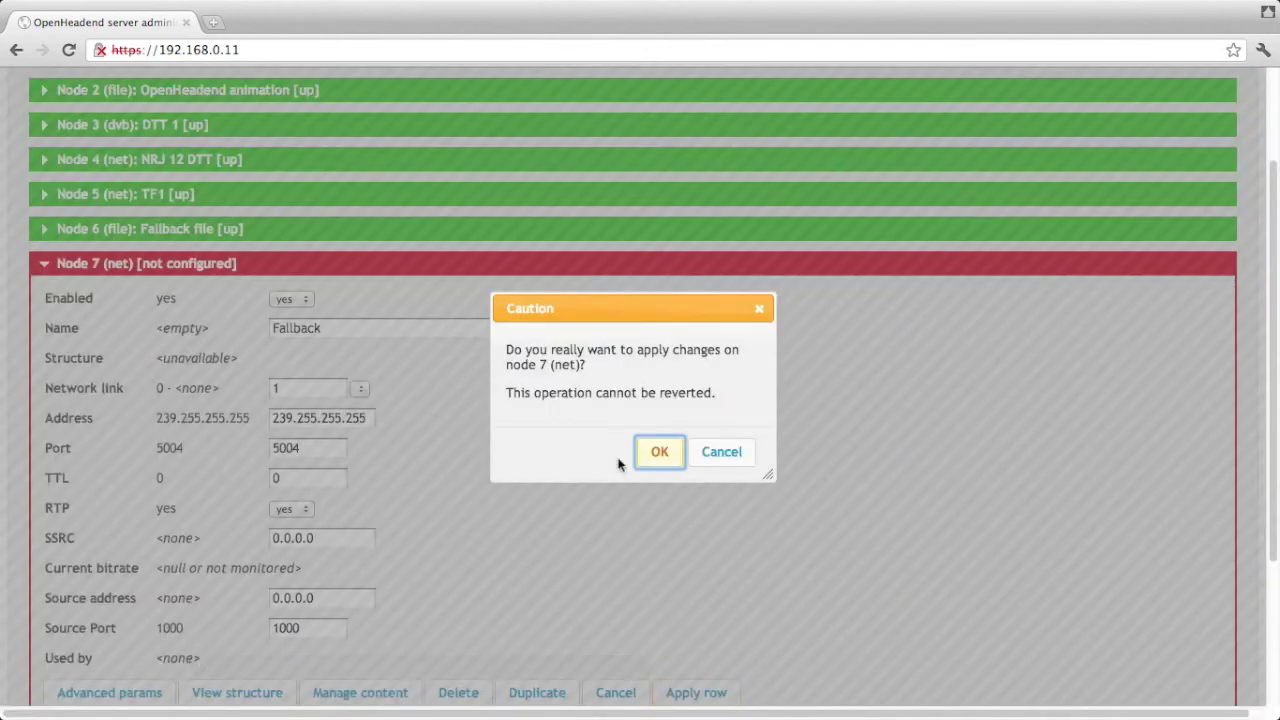
{"action": "left_click", "coordinate": [655, 458]}
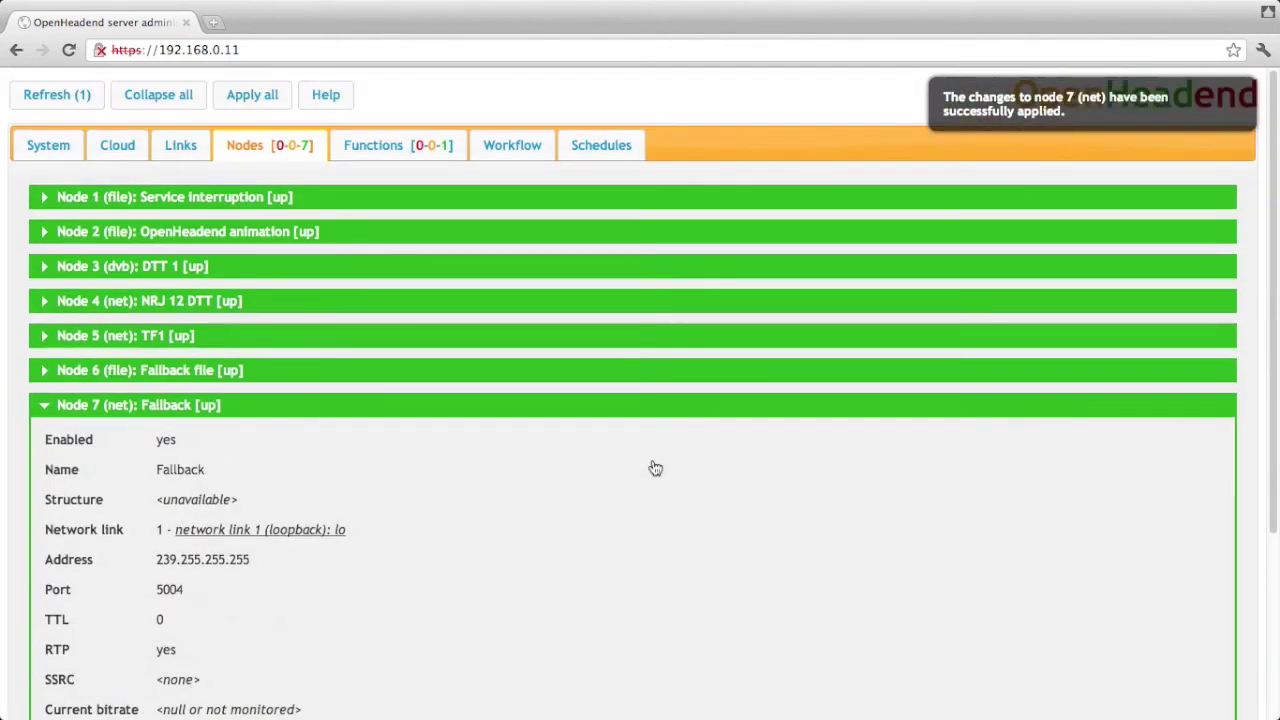
{"action": "left_click", "coordinate": [615, 405]}
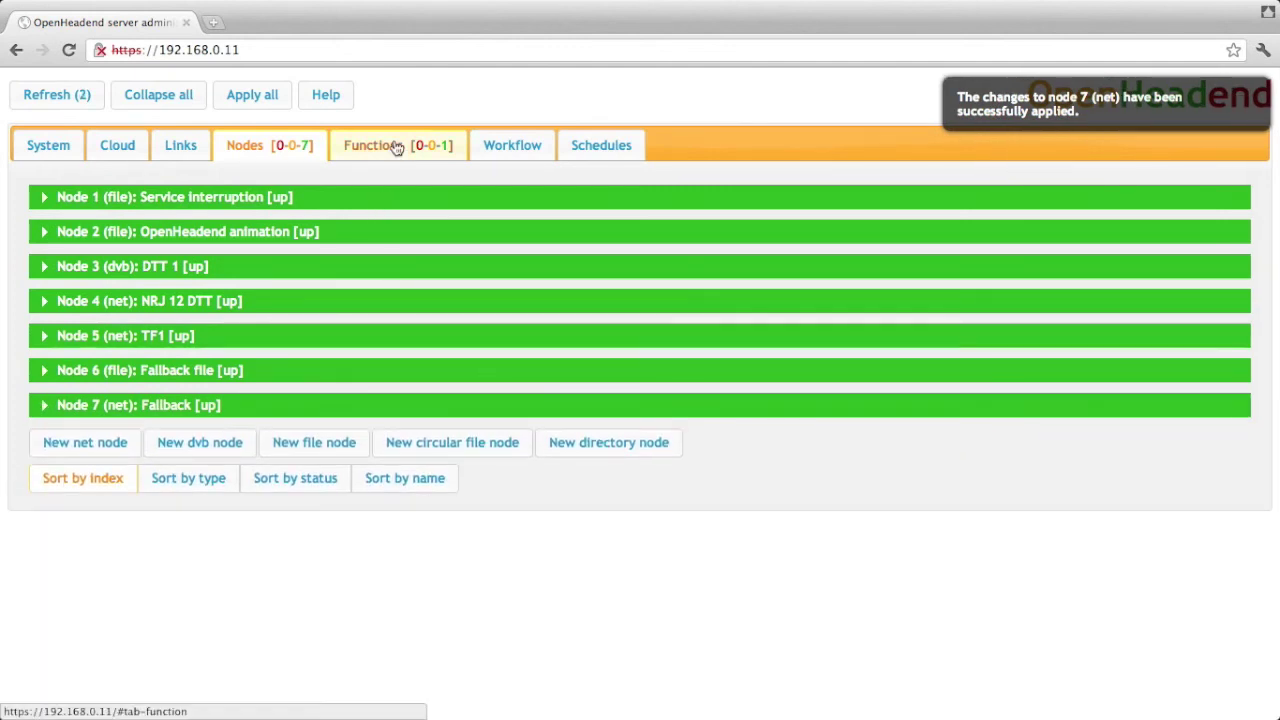
Create a playout function with node 7 (net): Fallback as its output node and apply it
{"action": "left_click", "coordinate": [396, 143]}
{"action": "left_click", "coordinate": [366, 196]}
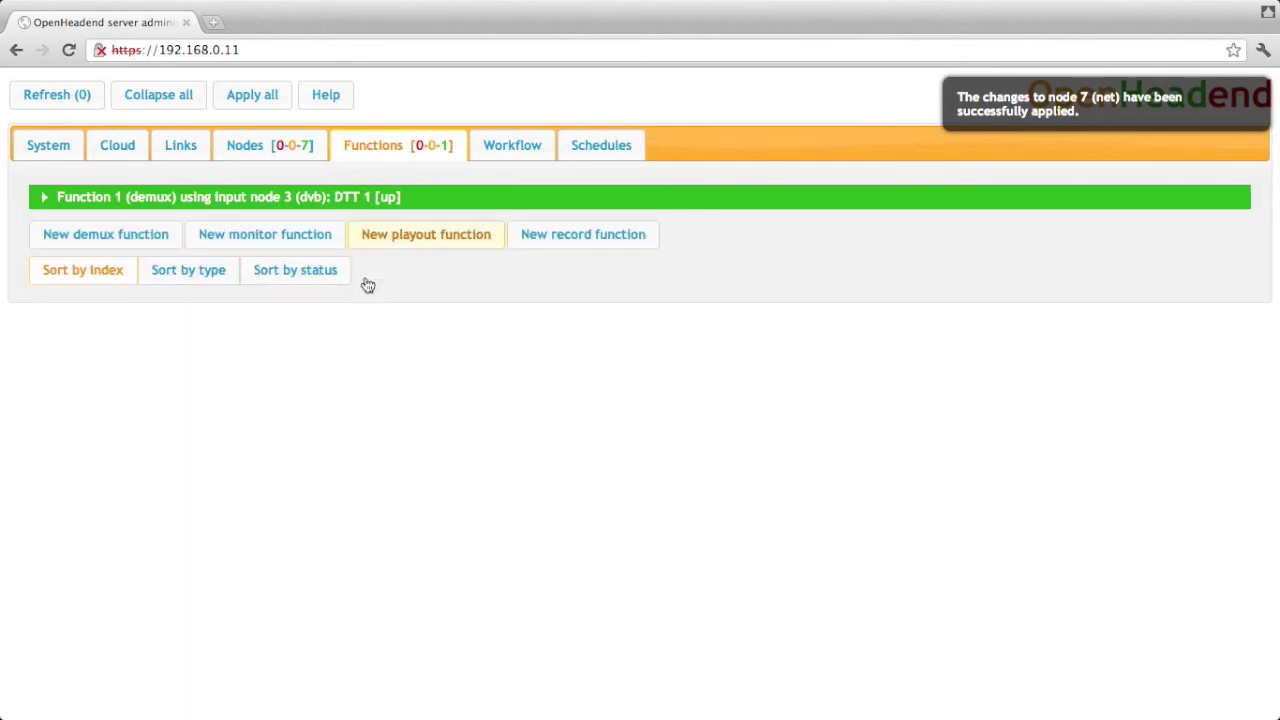
{"action": "left_click", "coordinate": [451, 234]}
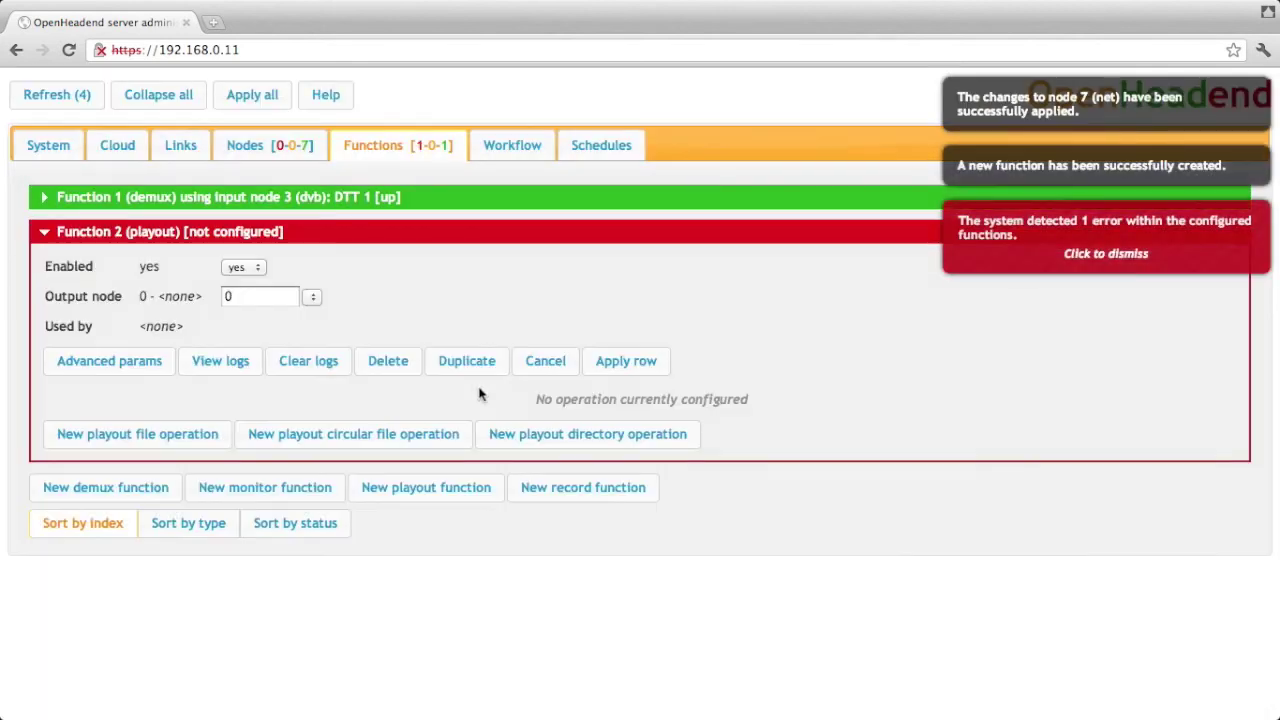
{"action": "left_click", "coordinate": [312, 297]}
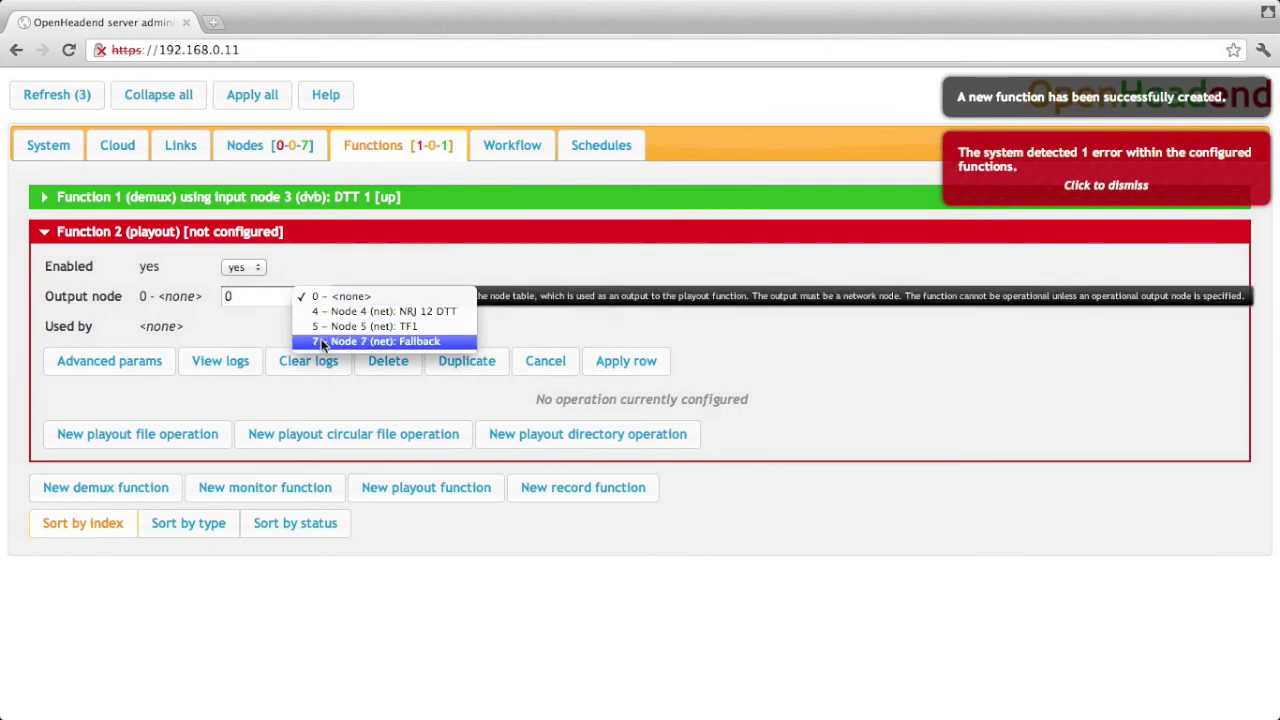
{"action": "left_click", "coordinate": [322, 342]}
{"action": "left_click", "coordinate": [626, 361]}
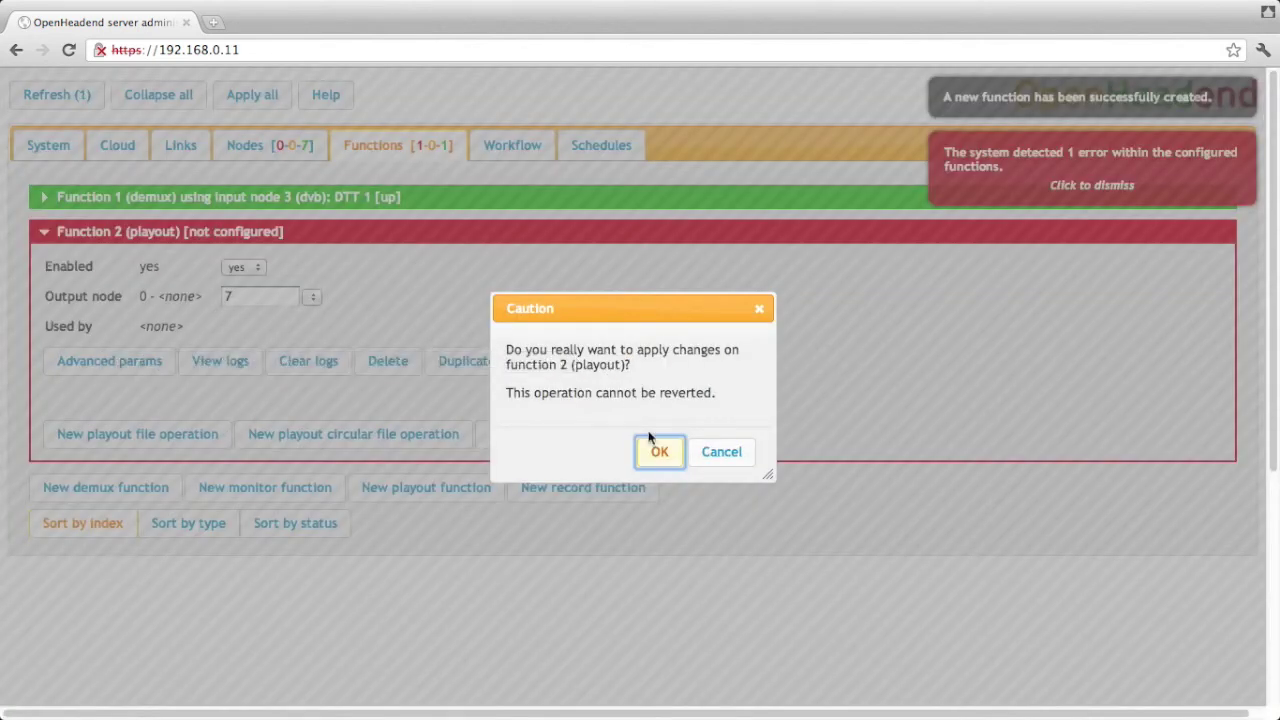
{"action": "left_click", "coordinate": [660, 455]}
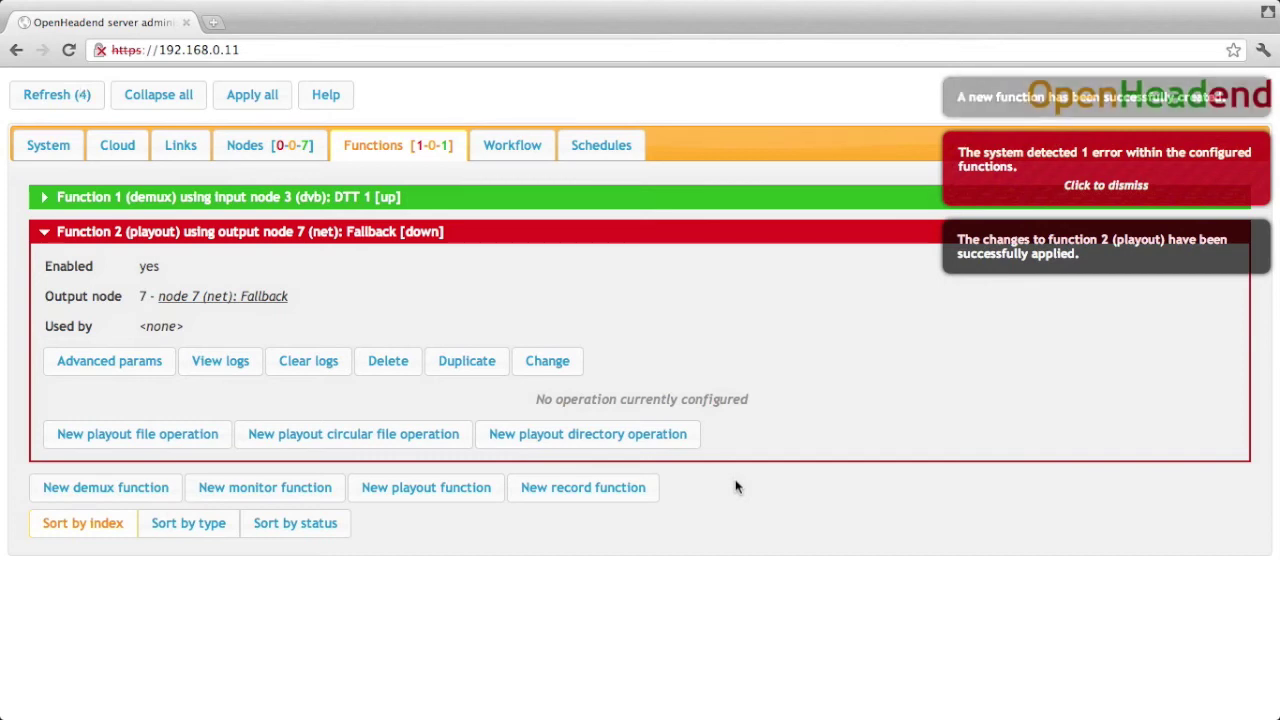
Add a playout file operation to the playout function with node 6 (file): Fallback file as input, and apply it
{"action": "left_click", "coordinate": [171, 446]}
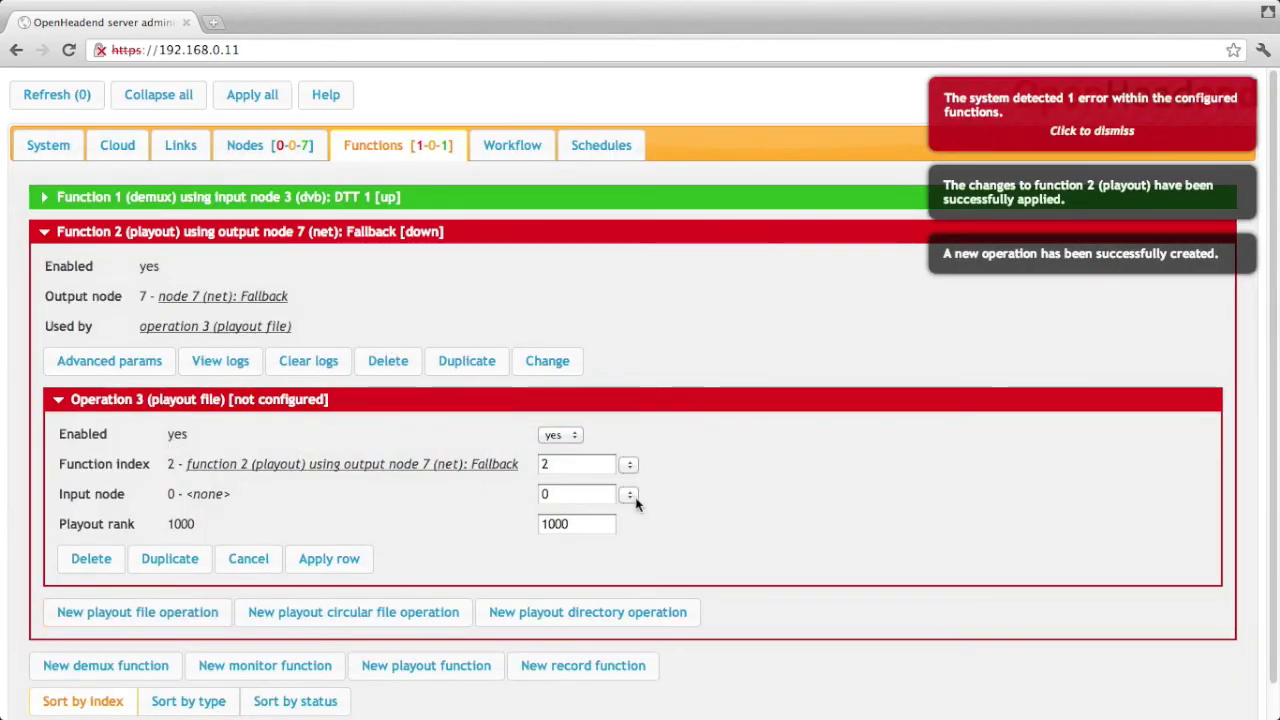
{"action": "left_click", "coordinate": [629, 497]}
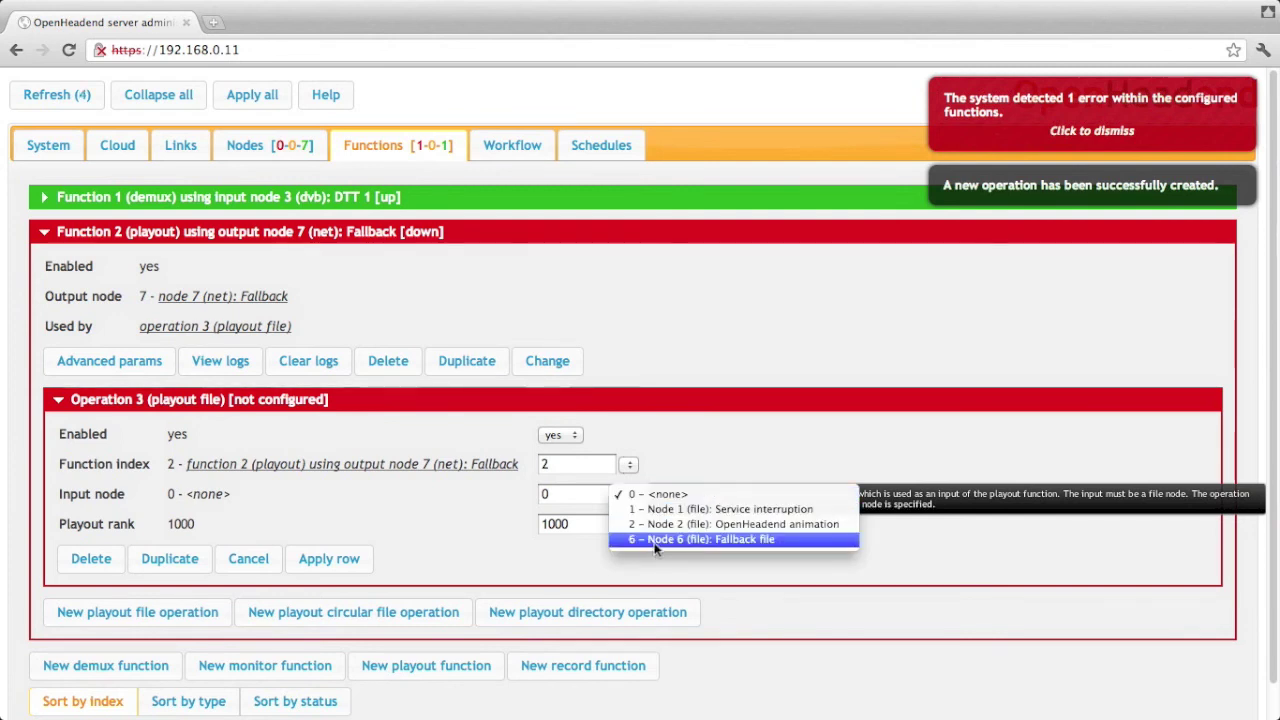
{"action": "left_click", "coordinate": [655, 540]}
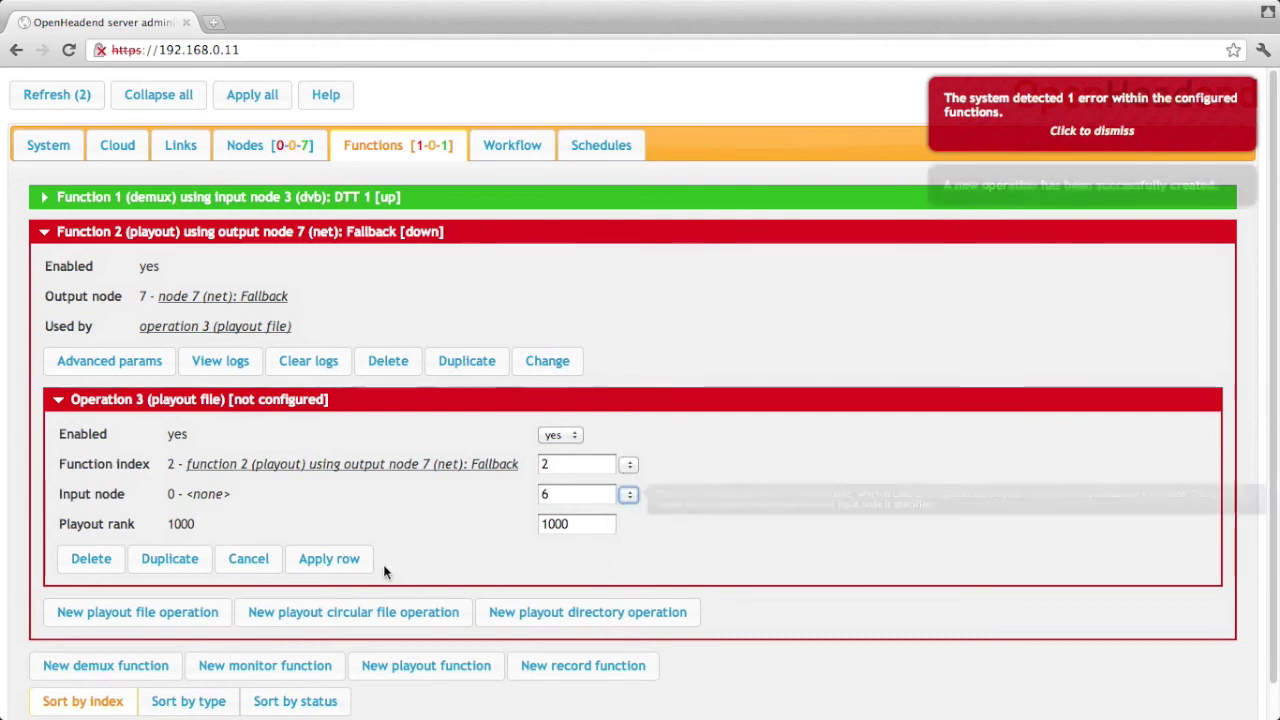
{"action": "left_click", "coordinate": [352, 566]}
{"action": "left_click", "coordinate": [659, 452]}
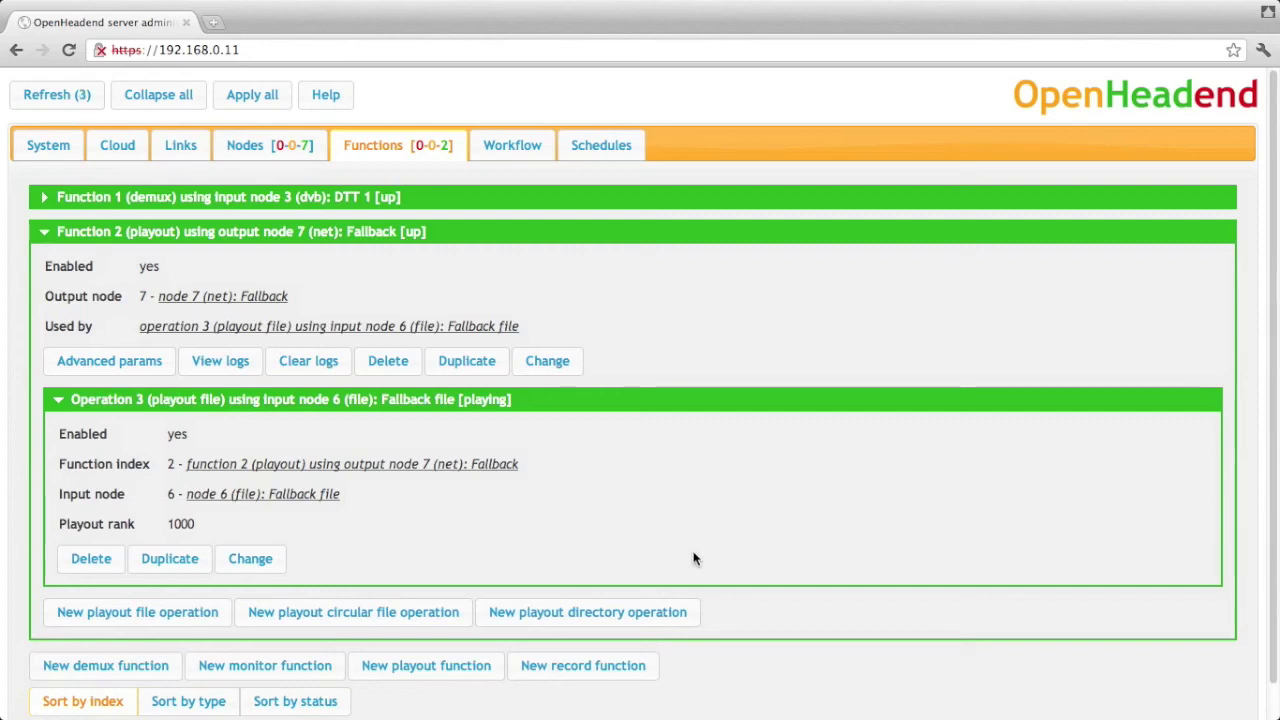
Play the stream of the Fallback net node from the workflow diagram, and return to the diagram
{"action": "left_click", "coordinate": [545, 148]}
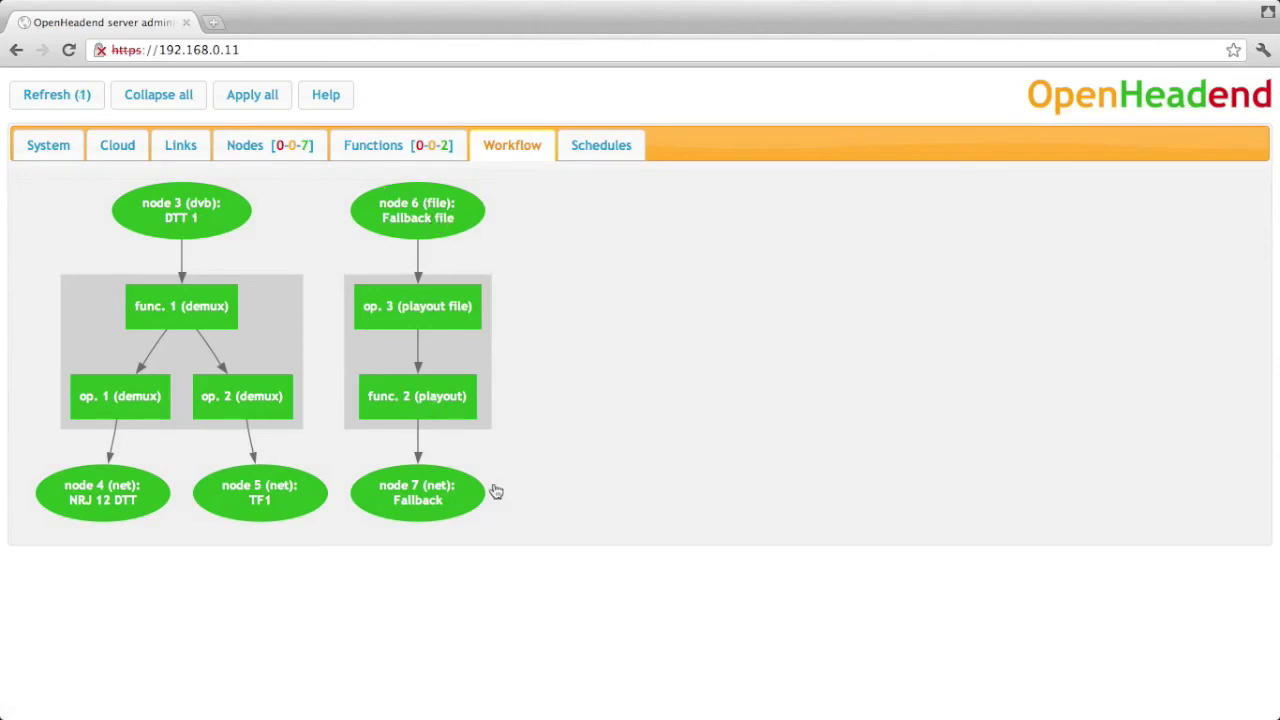
{"action": "left_click", "coordinate": [422, 489]}
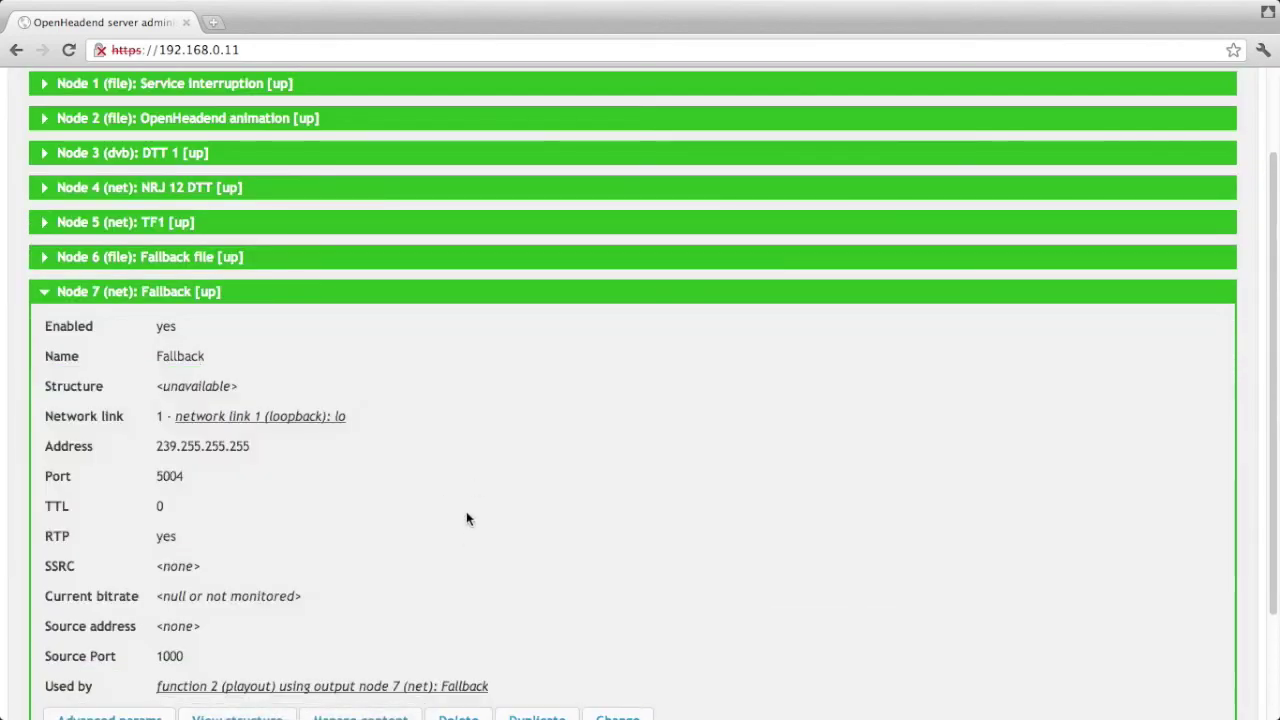
{"action": "left_click", "coordinate": [345, 578]}
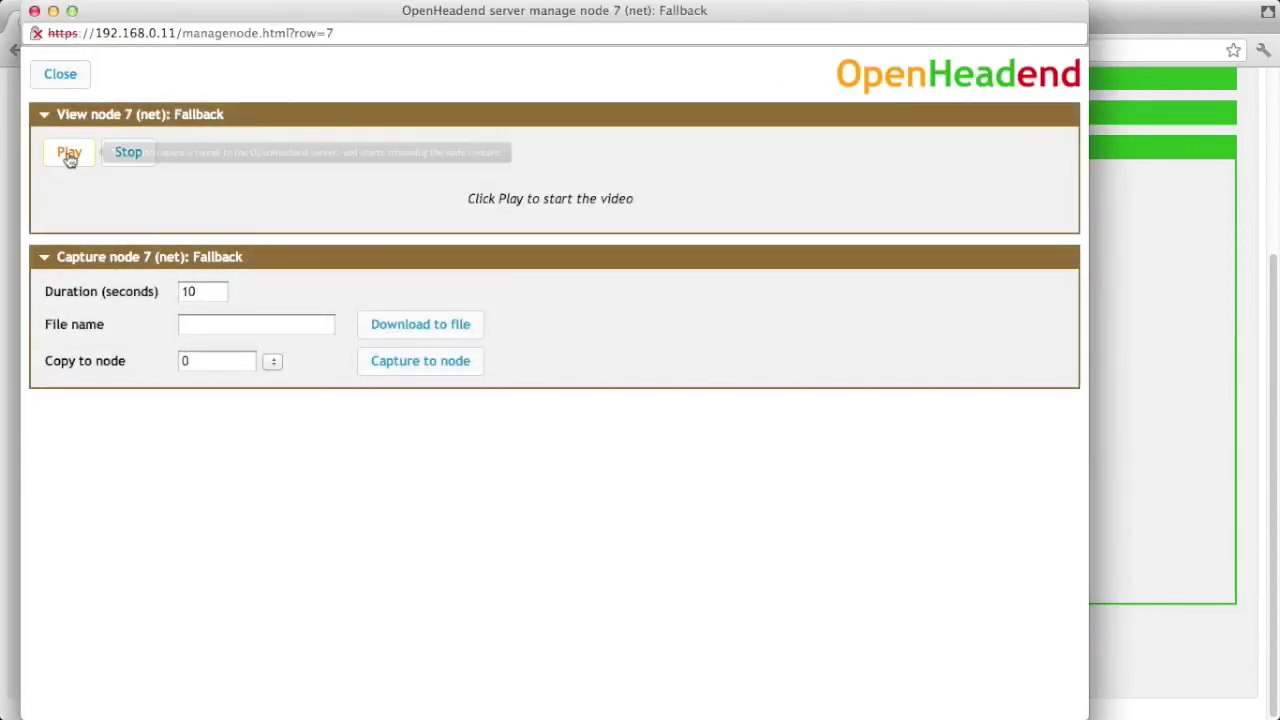
{"action": "left_click", "coordinate": [69, 154]}
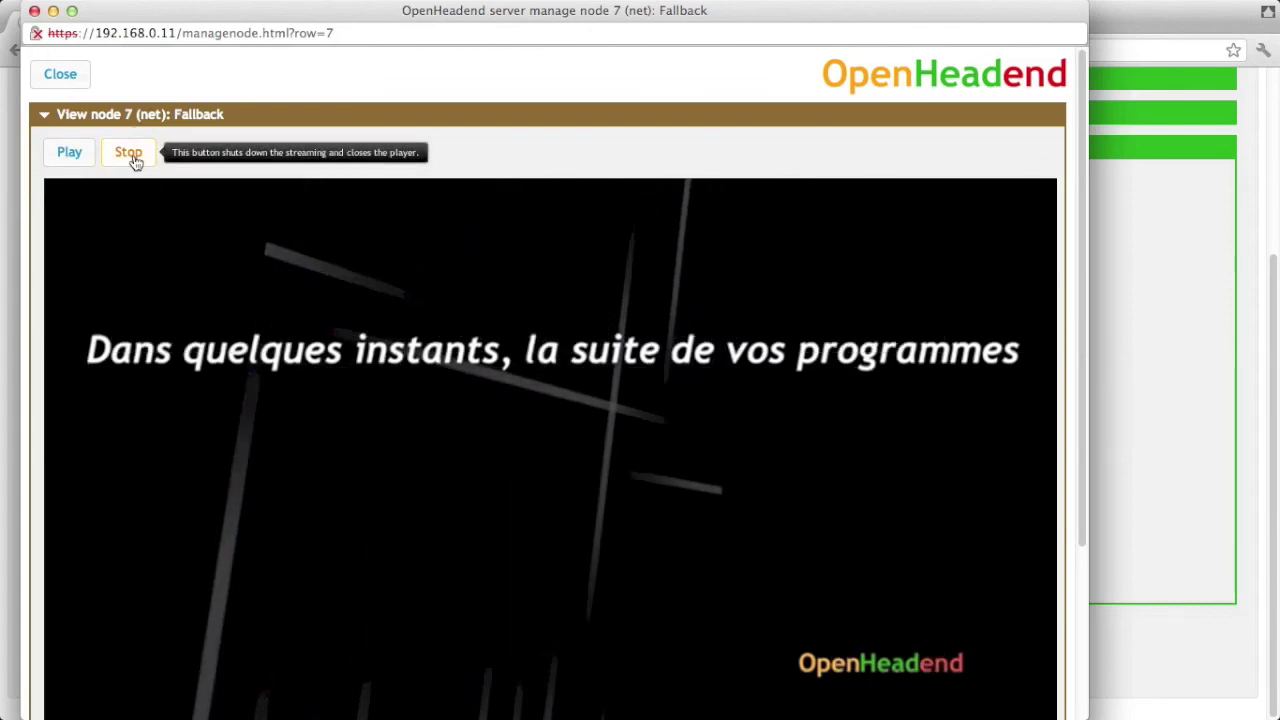
{"action": "left_click", "coordinate": [60, 78]}
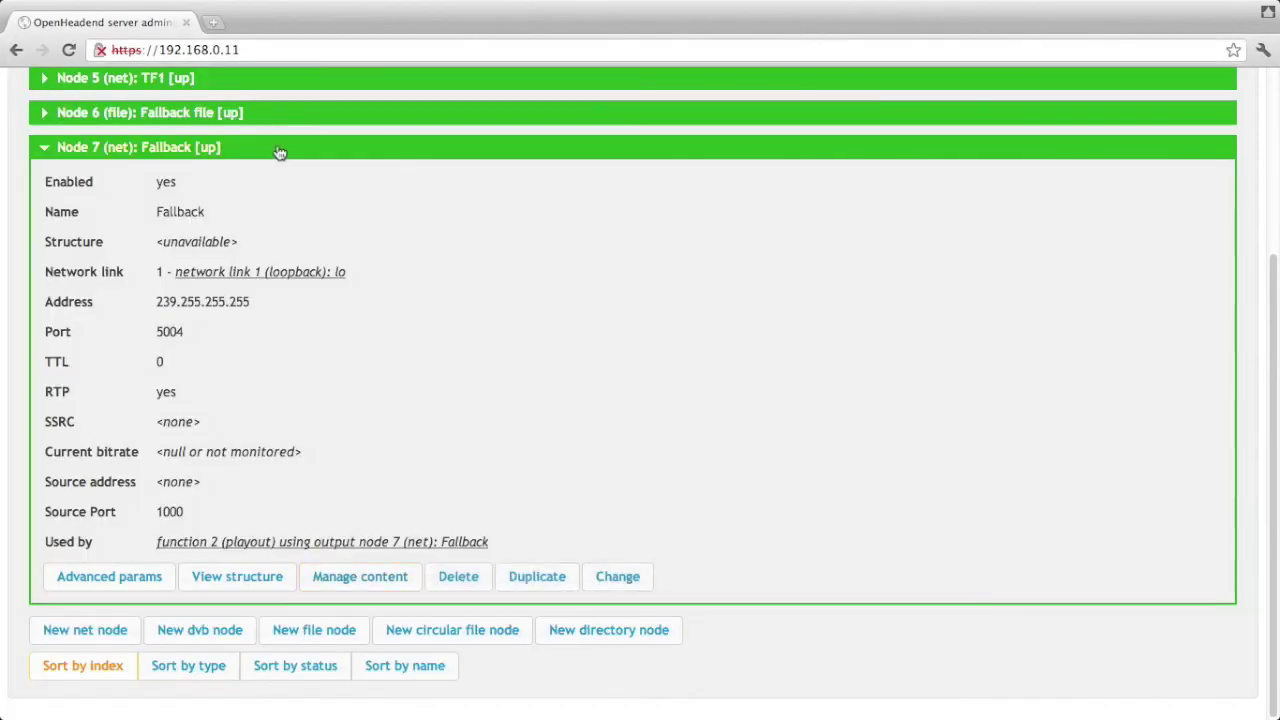
{"action": "left_click", "coordinate": [280, 152]}
{"action": "left_click", "coordinate": [522, 157]}
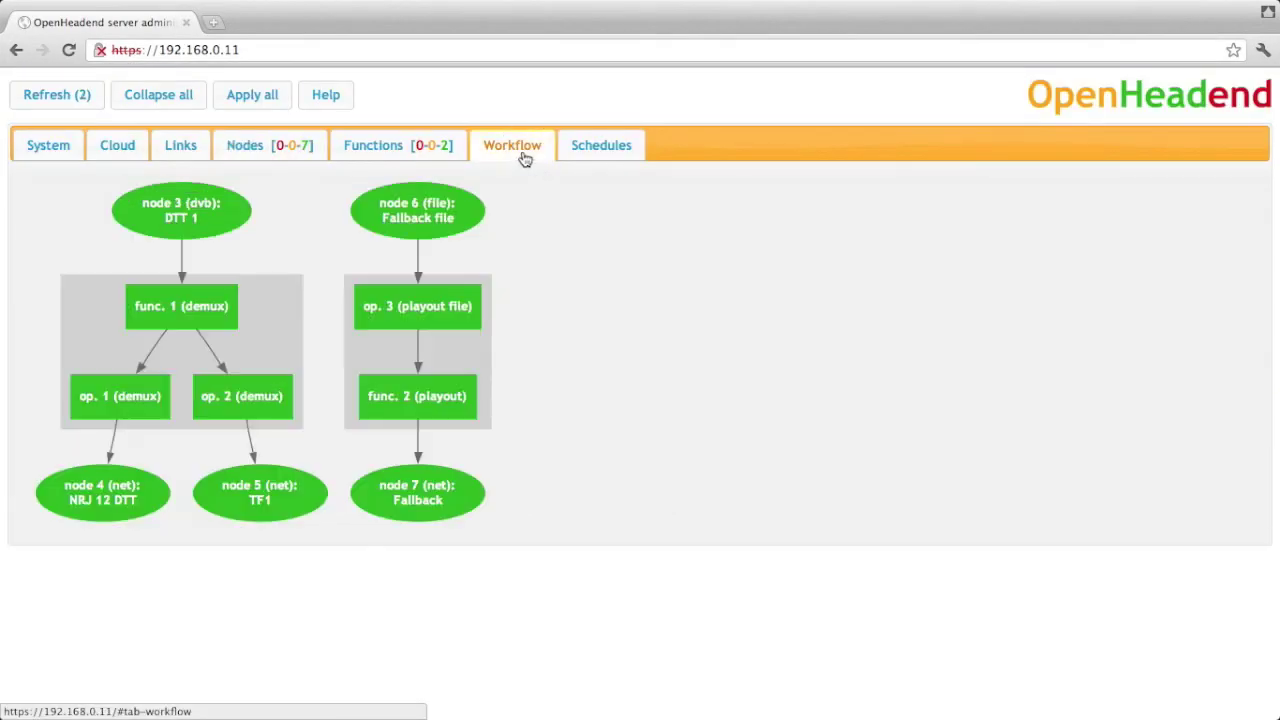